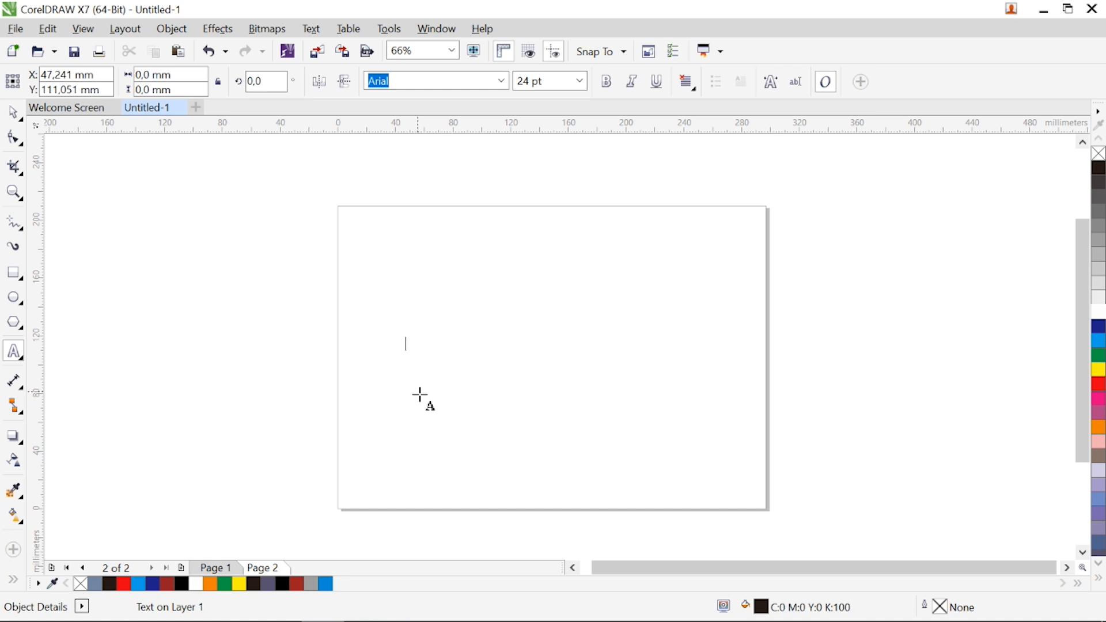
Add the artistic text SIGNATURE in bold Arial, enlarged to about 180 mm wide
{"action": "type", "text": "Sl"}
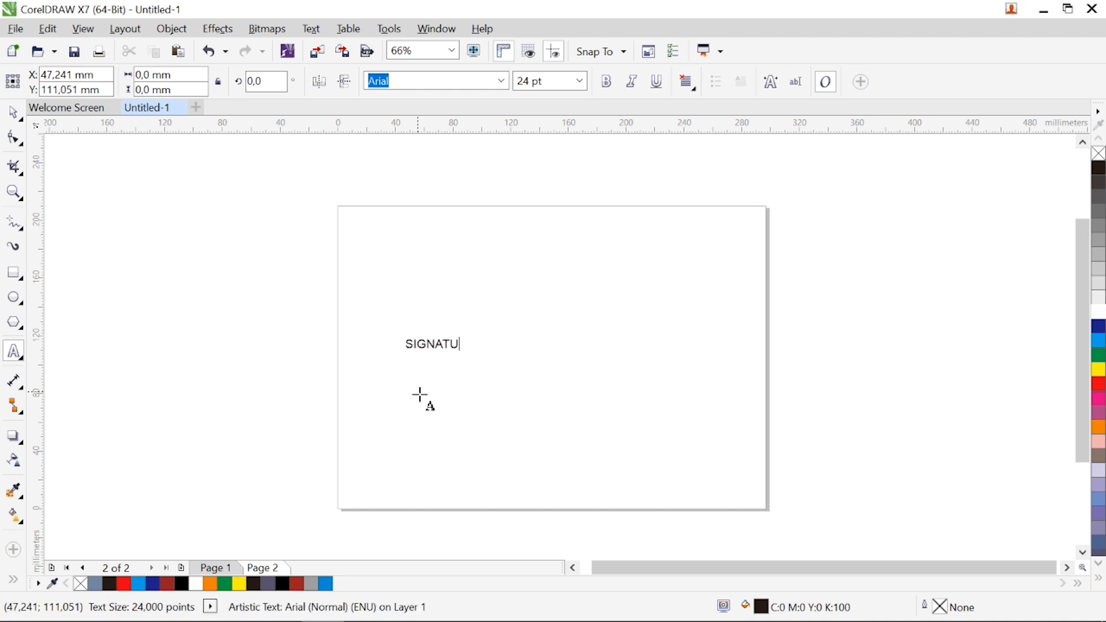
{"action": "key", "text": "ctrl+space"}
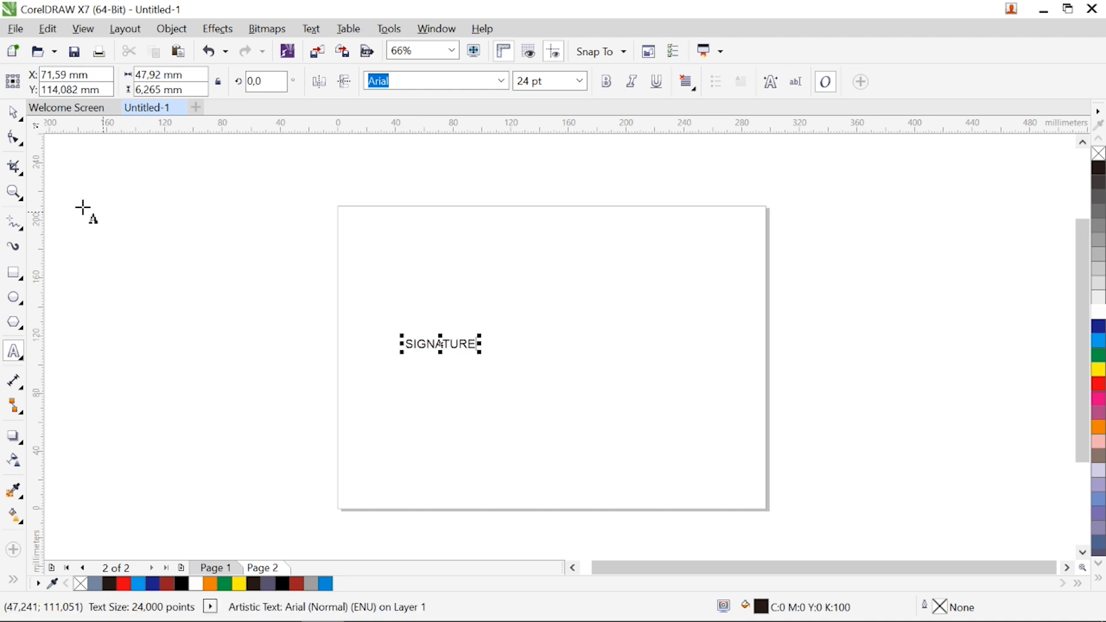
{"action": "left_click", "coordinate": [19, 112]}
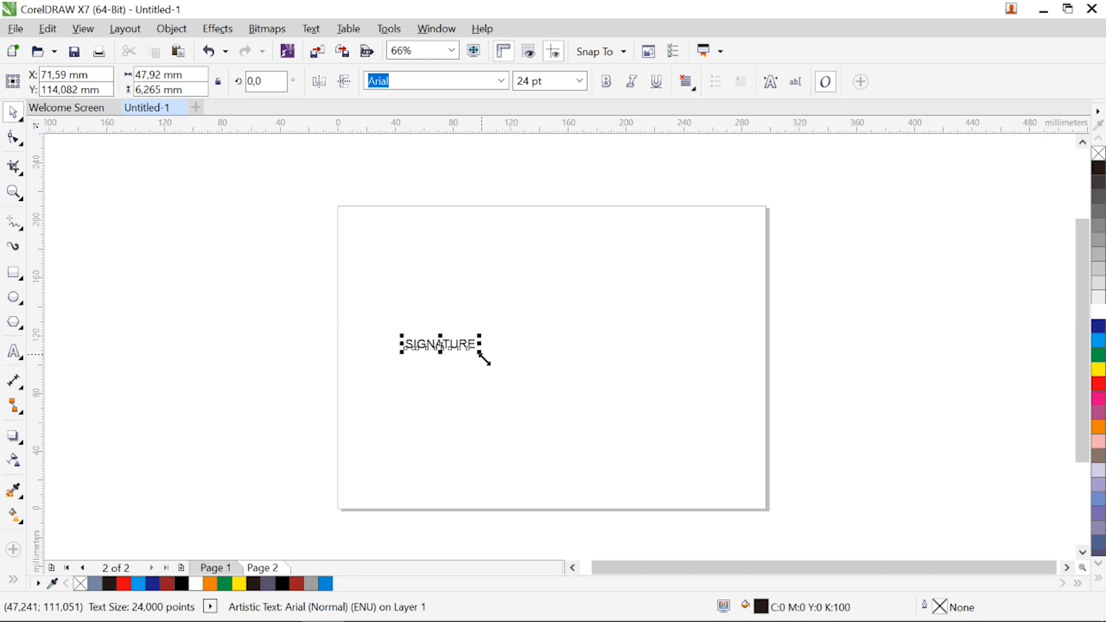
{"action": "mouse_move", "coordinate": [485, 358]}
{"action": "left_mouse_down"}
{"action": "mouse_move", "coordinate": [524, 377]}
{"action": "mouse_move", "coordinate": [719, 407]}
{"action": "mouse_move", "coordinate": [674, 408]}
{"action": "left_mouse_up"}
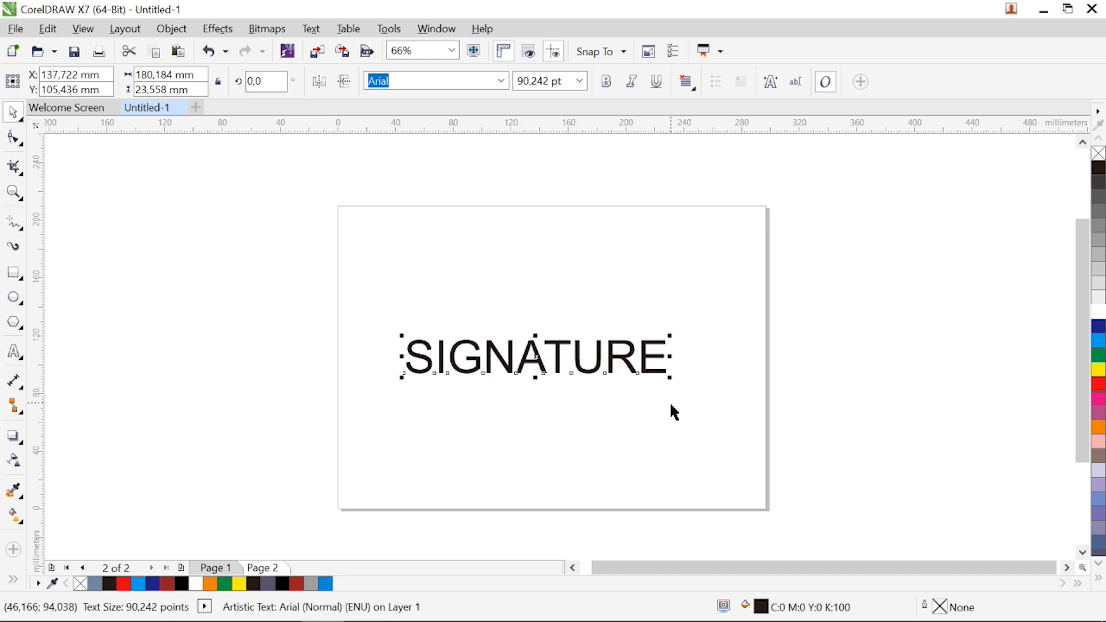
{"action": "left_click", "coordinate": [606, 81]}
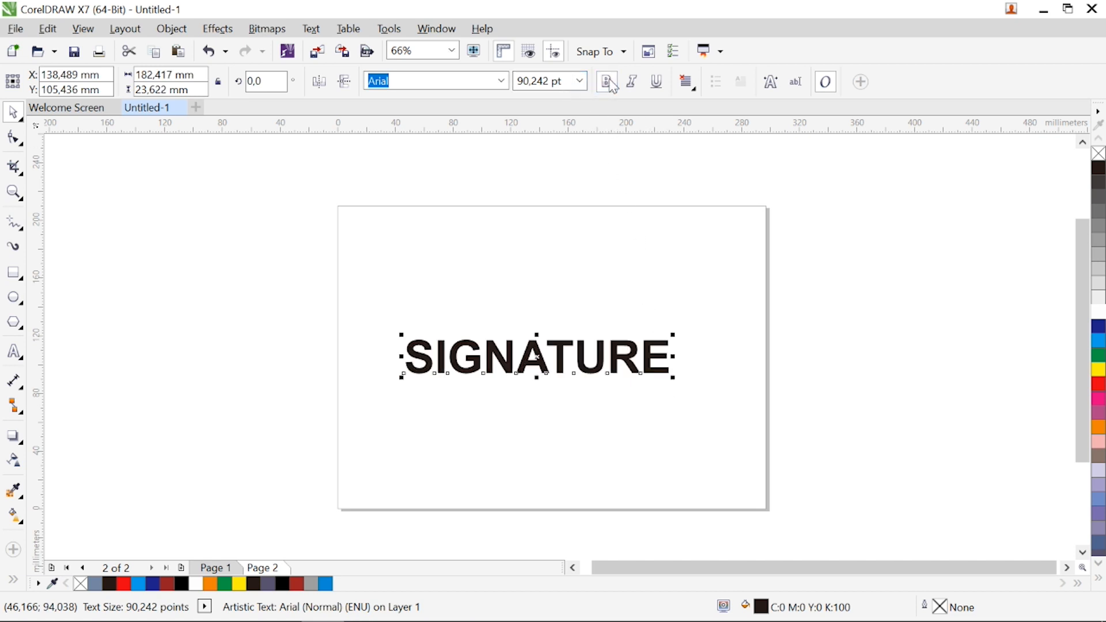
Give the SIGNATURE text a 2.0 pt outline using the Outline Pen
{"action": "left_click", "coordinate": [14, 192]}
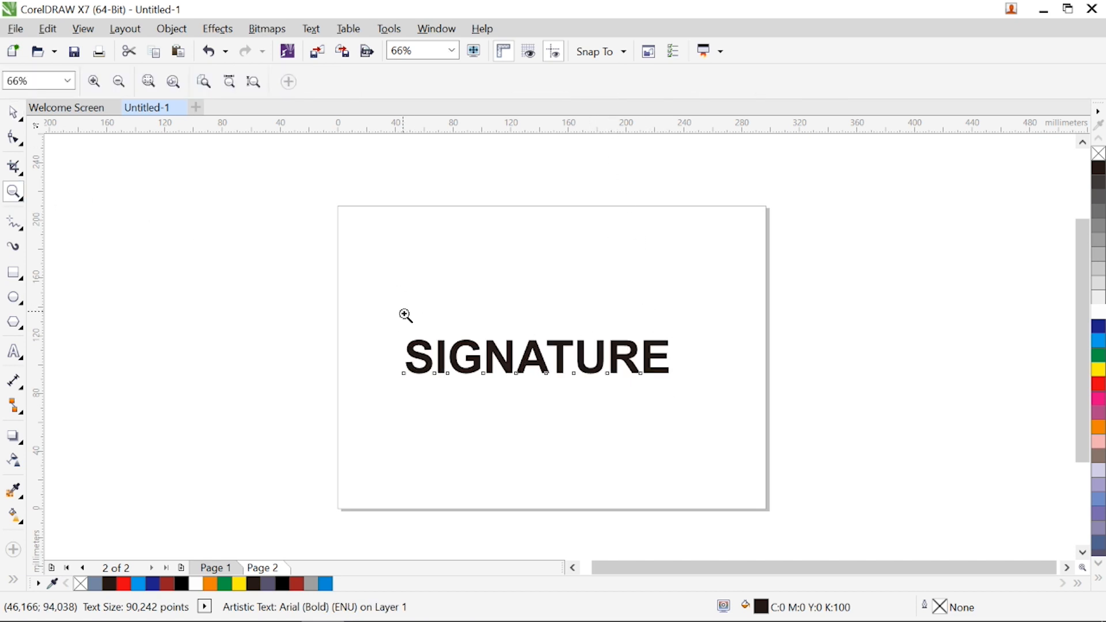
{"action": "mouse_move", "coordinate": [395, 319]}
{"action": "left_mouse_down"}
{"action": "mouse_move", "coordinate": [457, 399]}
{"action": "mouse_move", "coordinate": [682, 401]}
{"action": "left_mouse_up"}
{"action": "key", "text": "space"}
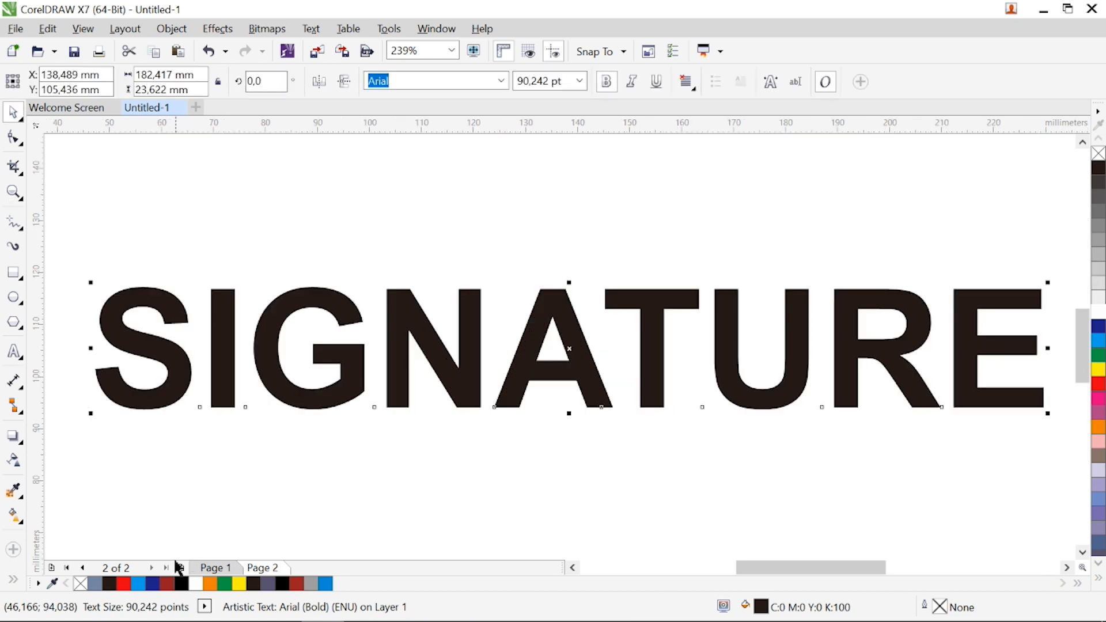
{"action": "left_click", "coordinate": [11, 581]}
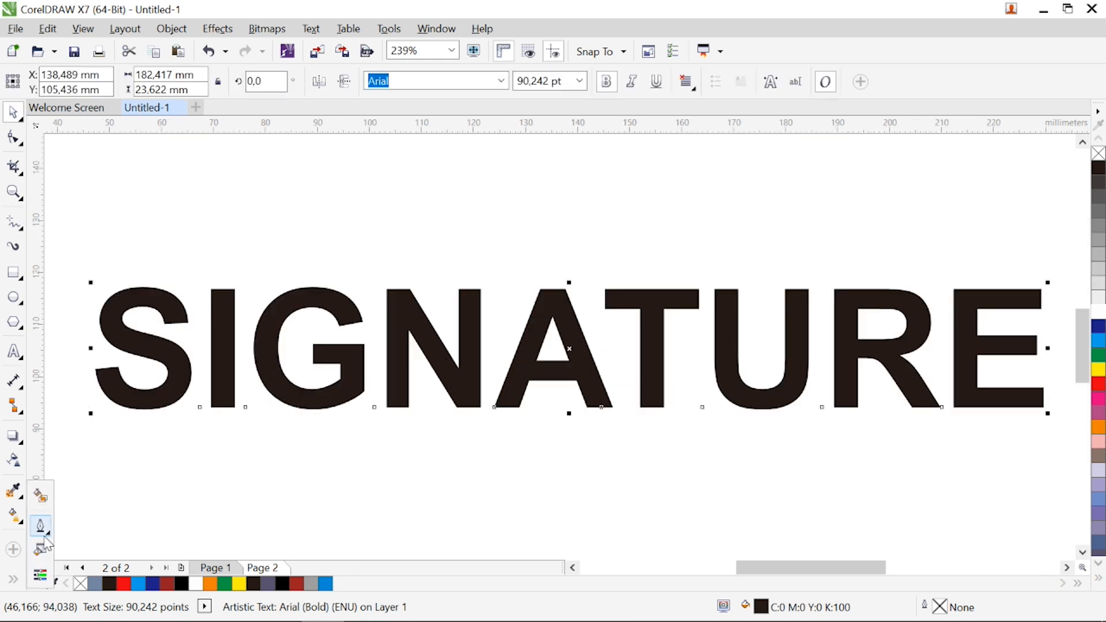
{"action": "left_click", "coordinate": [40, 526]}
{"action": "left_click", "coordinate": [106, 358]}
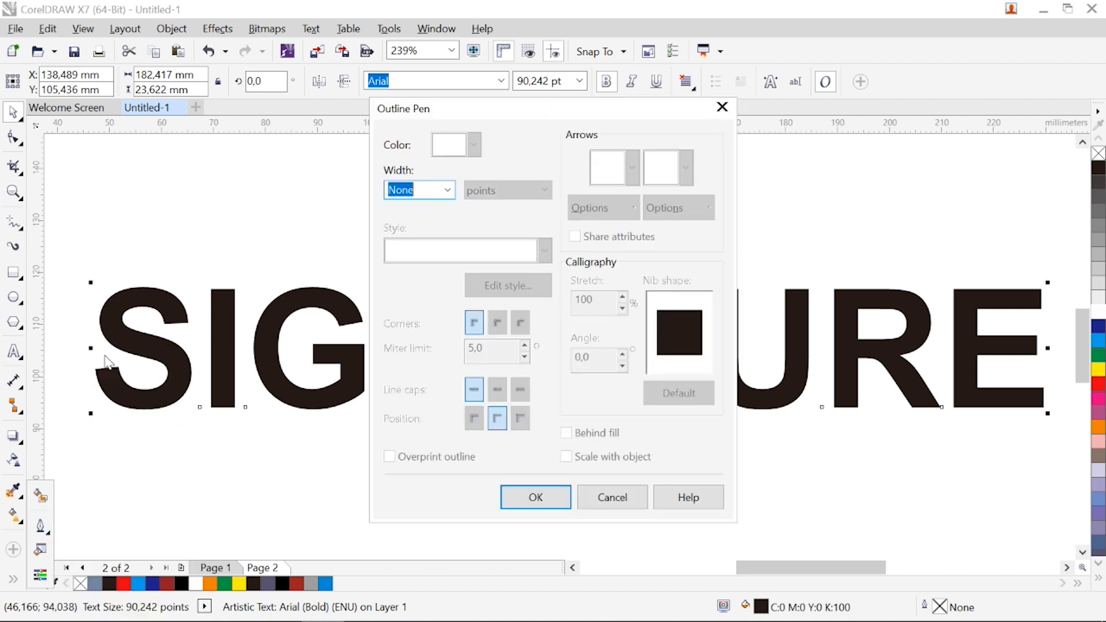
{"action": "left_click", "coordinate": [448, 191]}
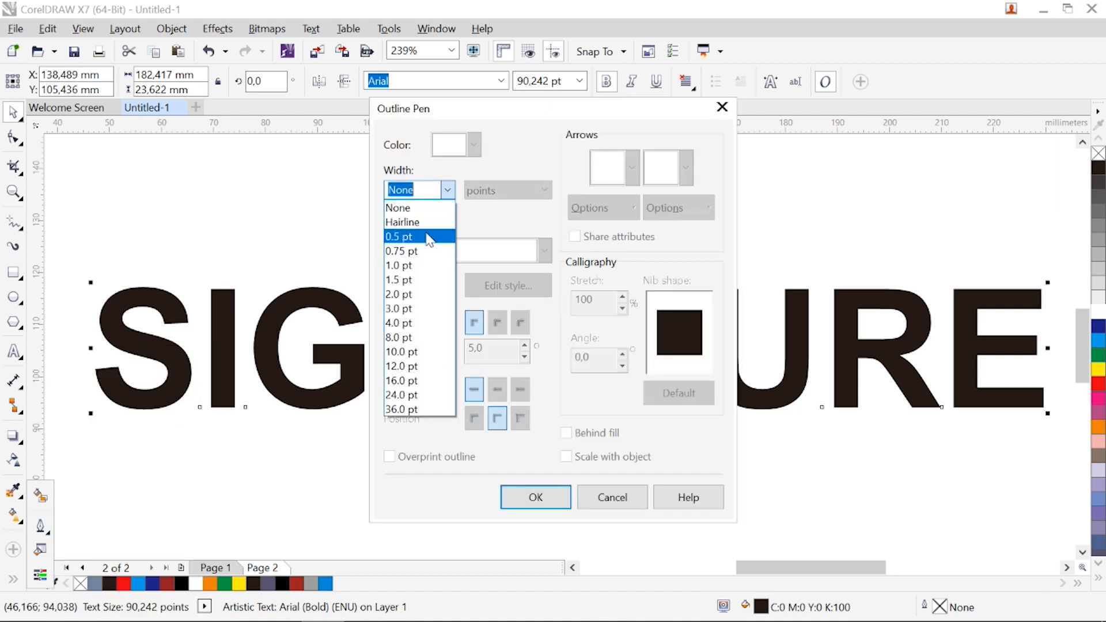
{"action": "left_click", "coordinate": [408, 295]}
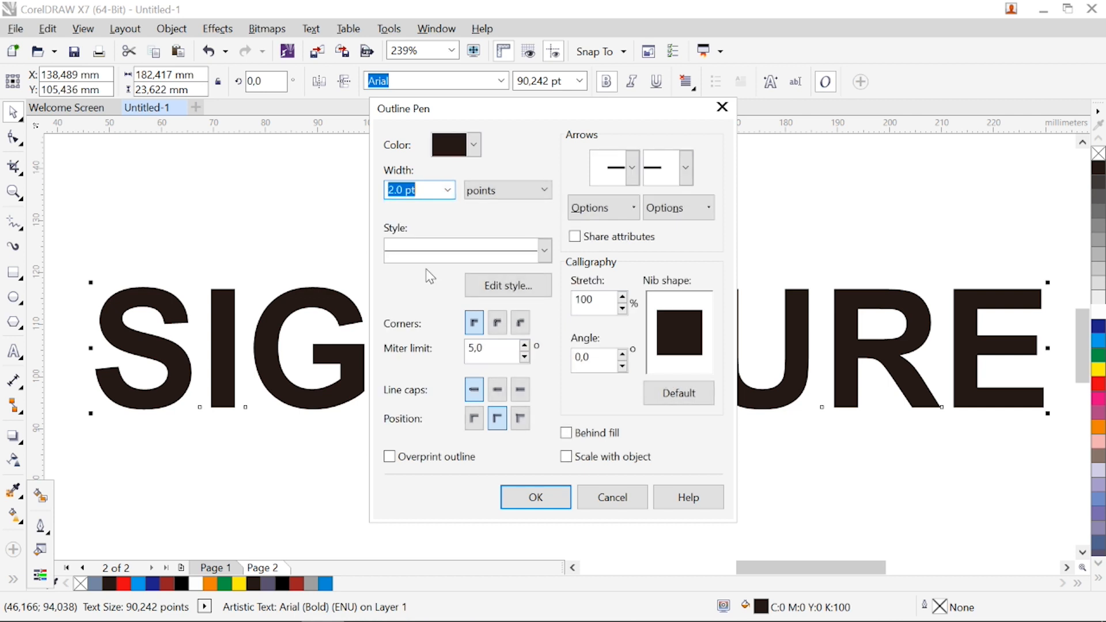
Make the text's outline white with rounded corners and place it behind the fill
{"action": "left_click", "coordinate": [474, 151]}
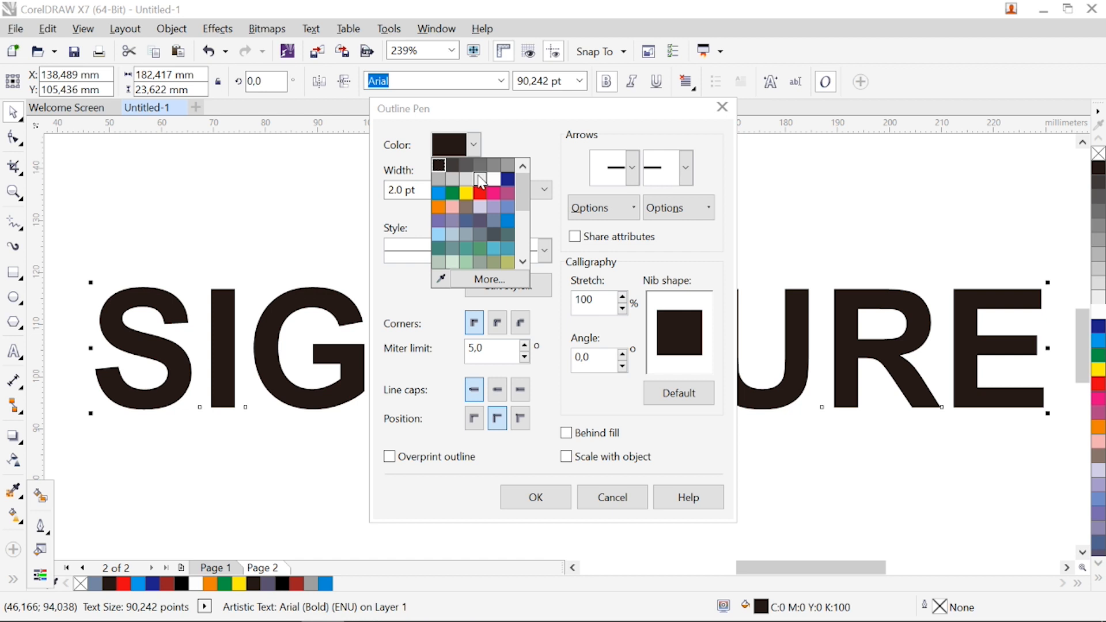
{"action": "left_click", "coordinate": [493, 180]}
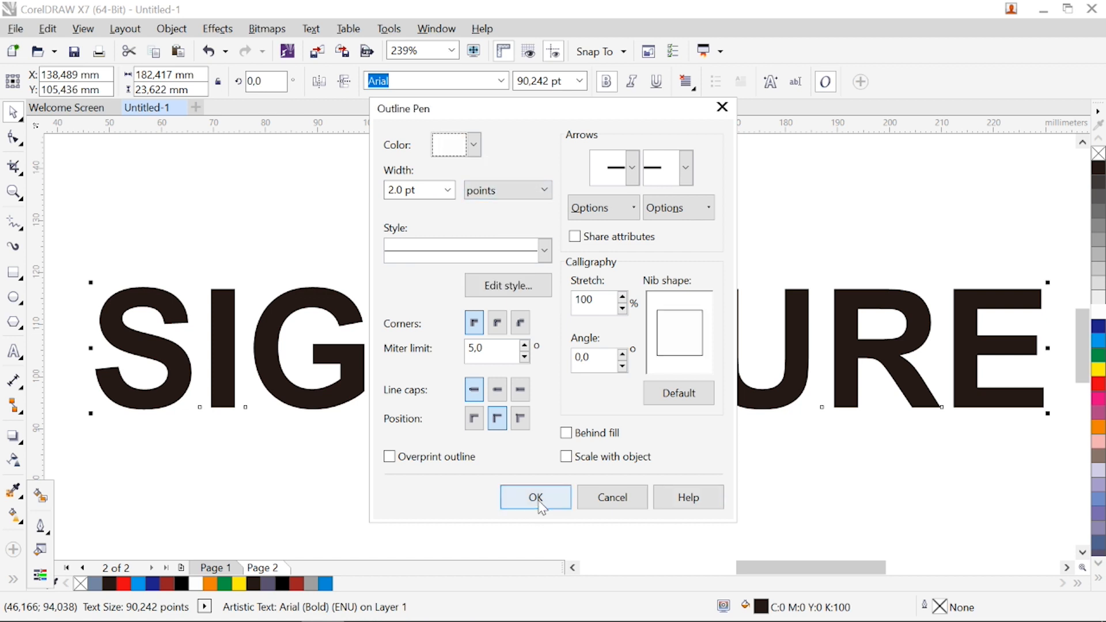
{"action": "left_click", "coordinate": [591, 439]}
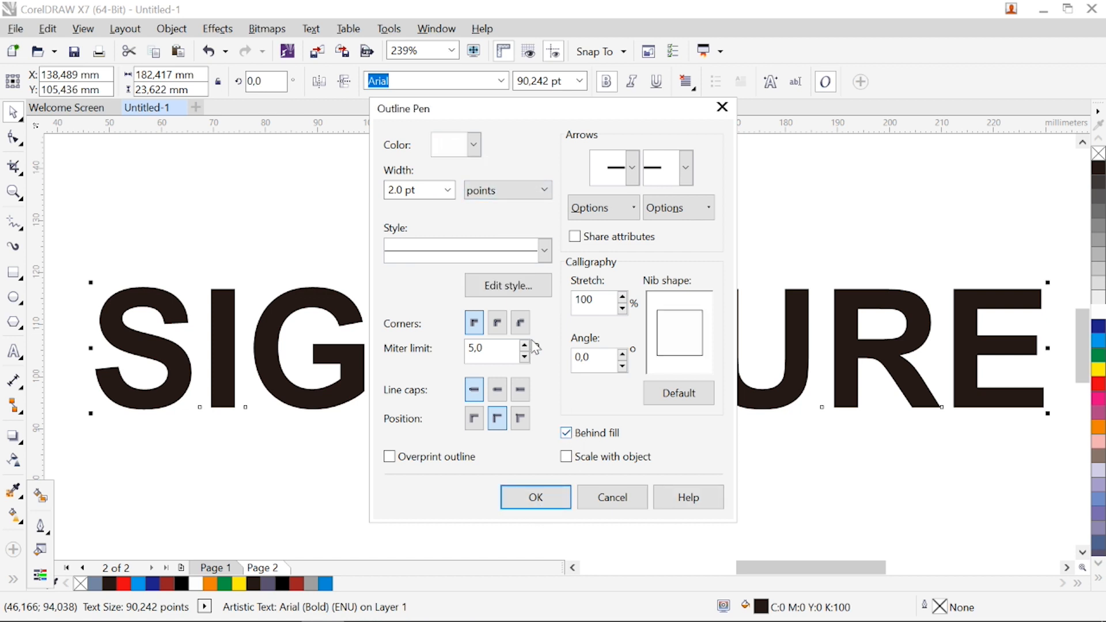
{"action": "left_click", "coordinate": [500, 333]}
{"action": "left_click", "coordinate": [534, 497]}
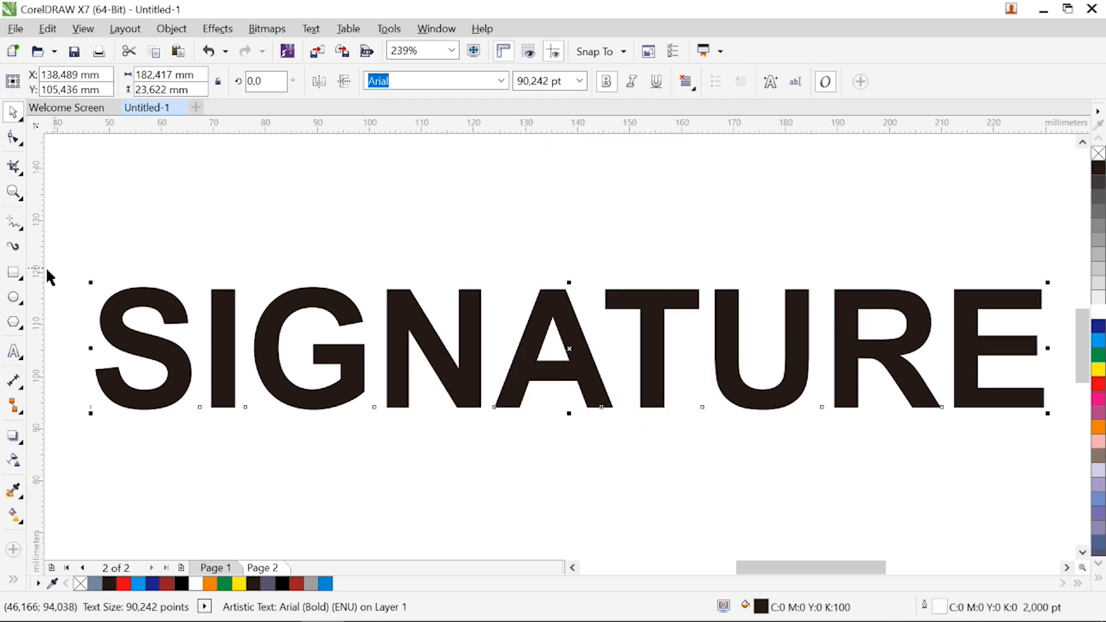
Draw a black rectangle about 190 by 31 mm over the text and send it to the back
{"action": "left_click", "coordinate": [14, 272]}
{"action": "mouse_move", "coordinate": [74, 267]}
{"action": "left_mouse_down"}
{"action": "mouse_move", "coordinate": [151, 387]}
{"action": "mouse_move", "coordinate": [566, 444]}
{"action": "mouse_move", "coordinate": [1067, 434]}
{"action": "left_mouse_up"}
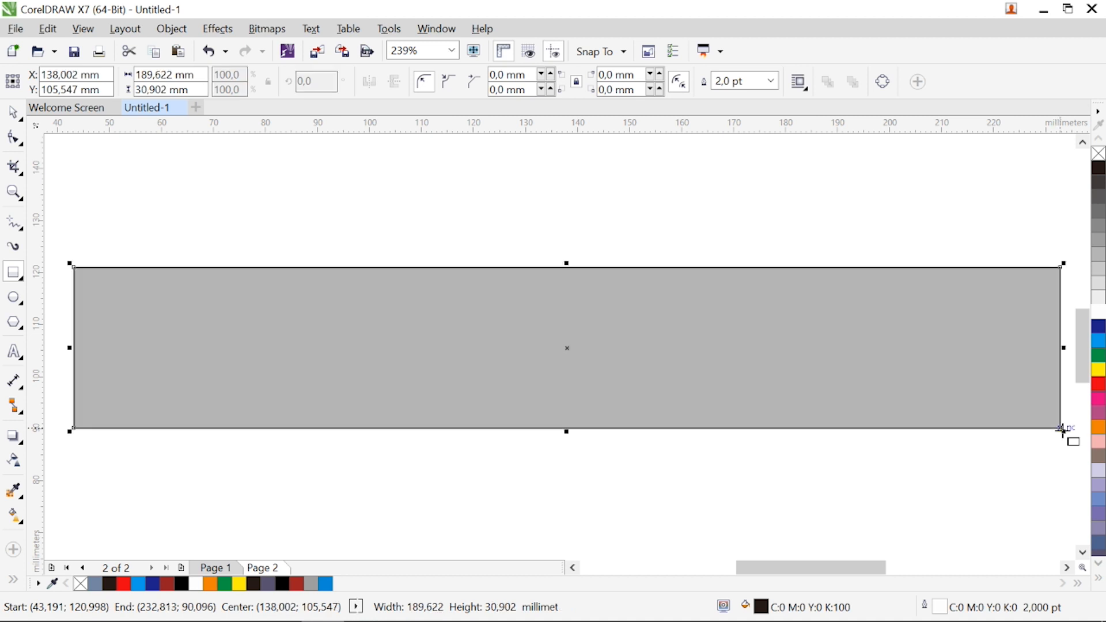
{"action": "left_click", "coordinate": [1099, 169]}
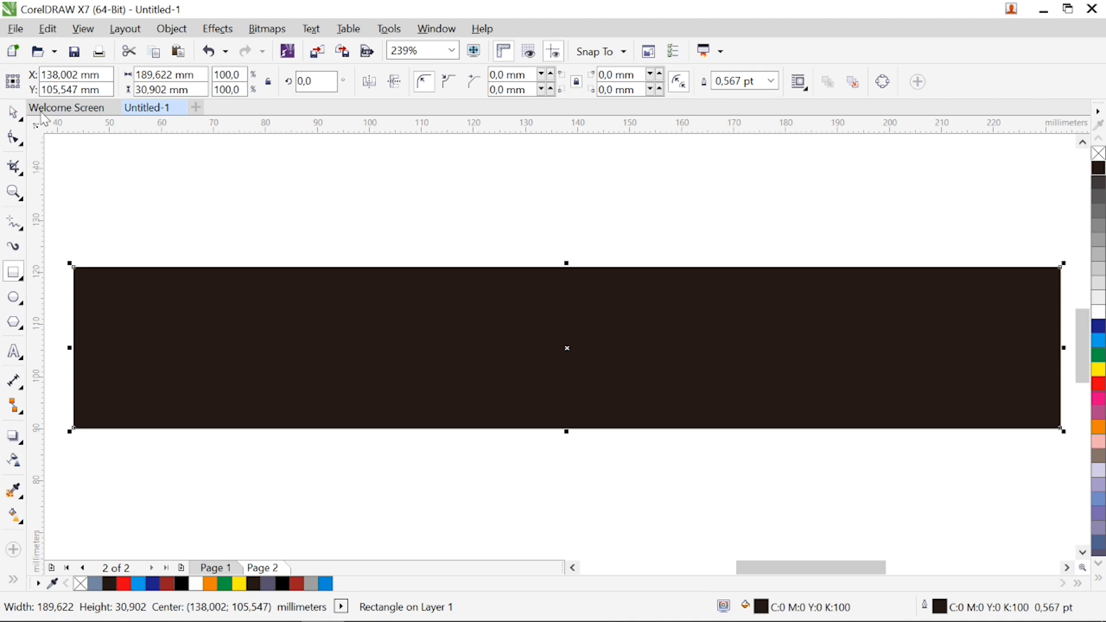
{"action": "left_click", "coordinate": [14, 111]}
{"action": "key", "text": "shift+Page_Down"}
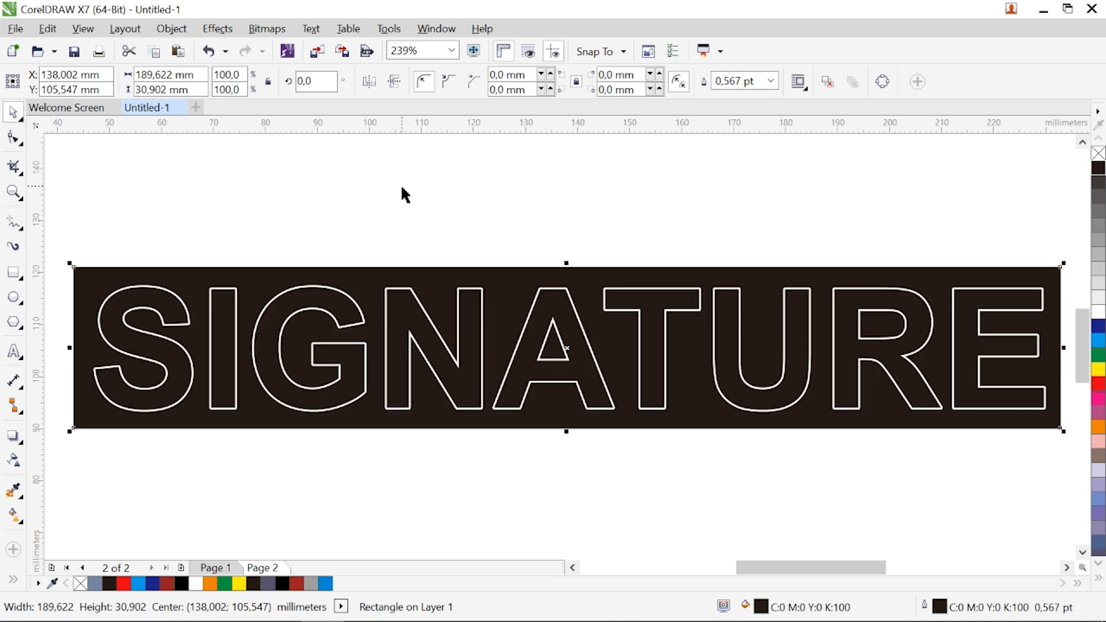
Convert the text's outline to an object and delete the original black-filled text
{"action": "left_click", "coordinate": [402, 241]}
{"action": "left_click", "coordinate": [418, 319]}
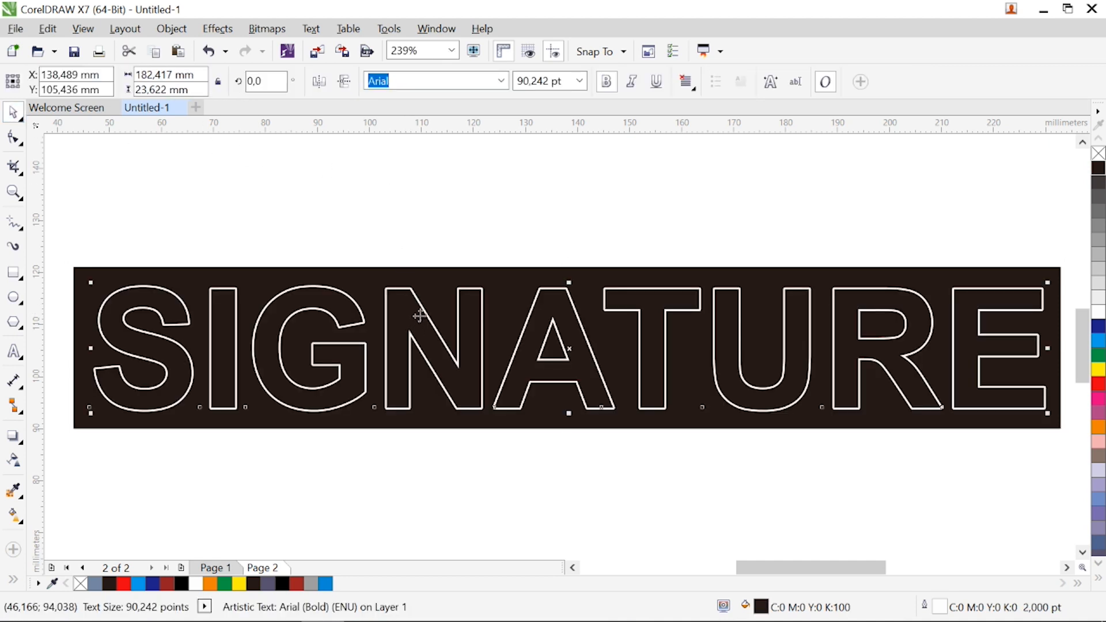
{"action": "left_click", "coordinate": [172, 28]}
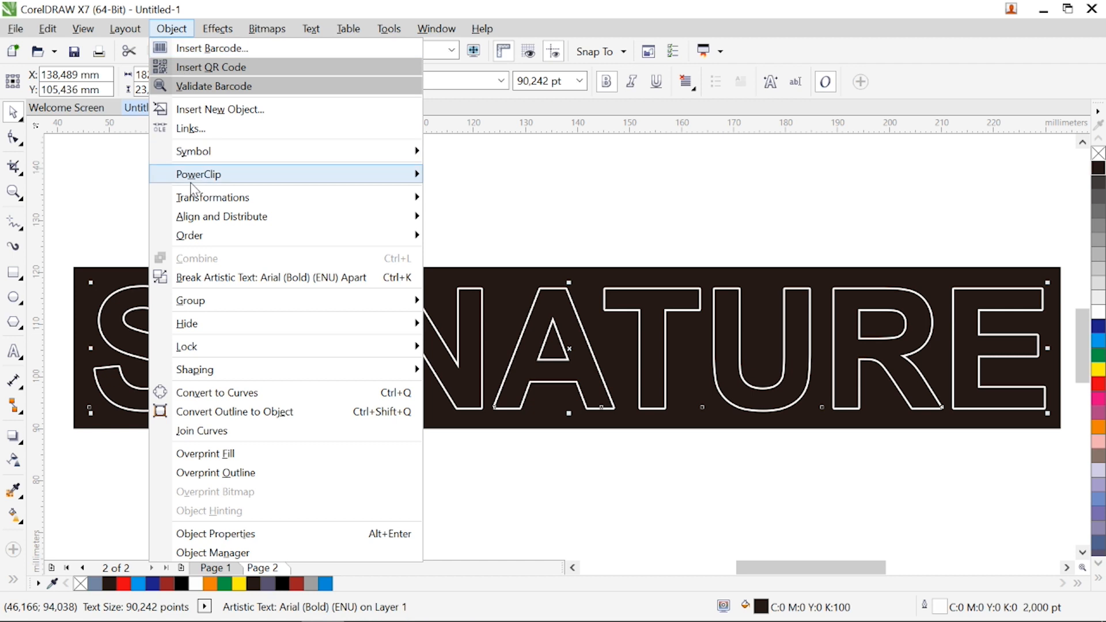
{"action": "left_click", "coordinate": [200, 413]}
{"action": "left_click_drag", "start_coordinate": [473, 371], "coordinate": [473, 255]}
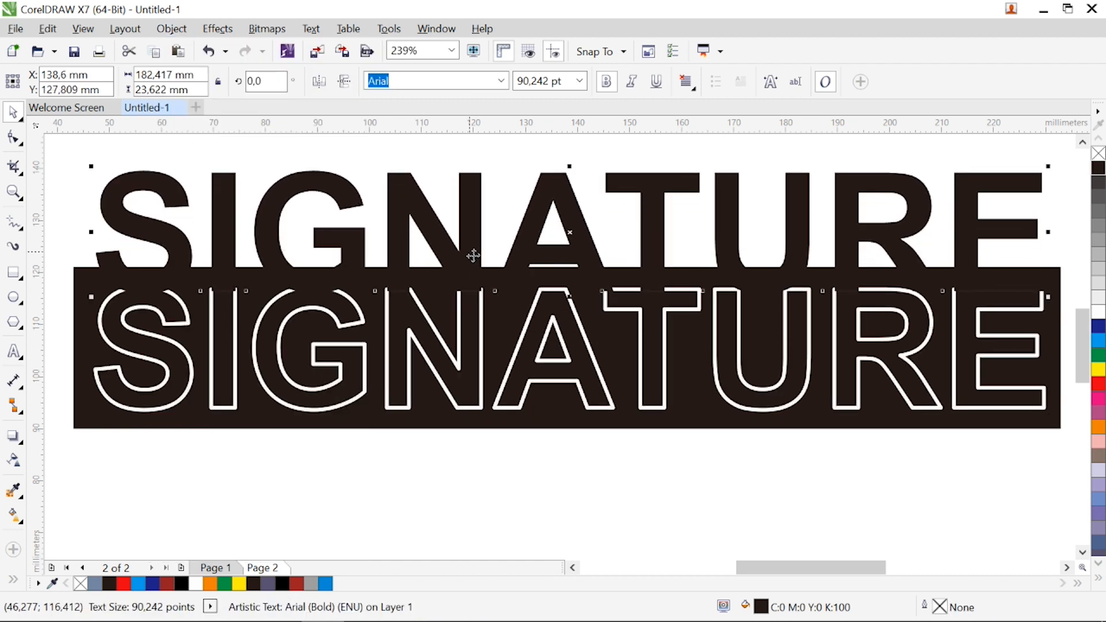
{"action": "key", "text": "Delete"}
Apply a drop shadow to the white letter outlines and set its feathering direction to Outside
{"action": "left_click", "coordinate": [13, 436]}
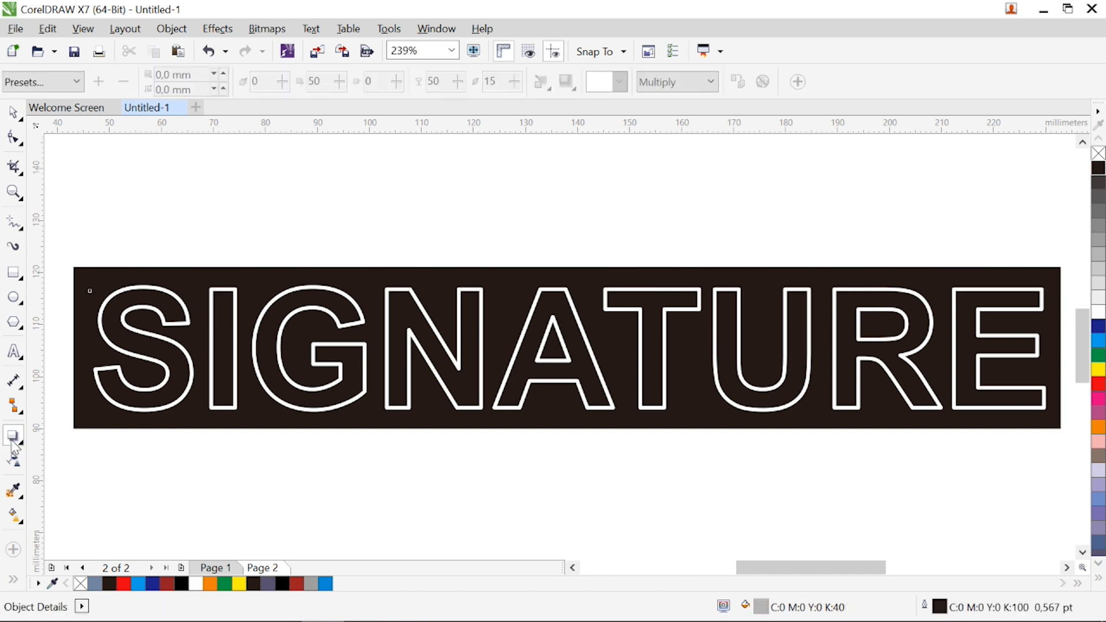
{"action": "left_click_drag", "start_coordinate": [567, 298], "coordinate": [574, 423]}
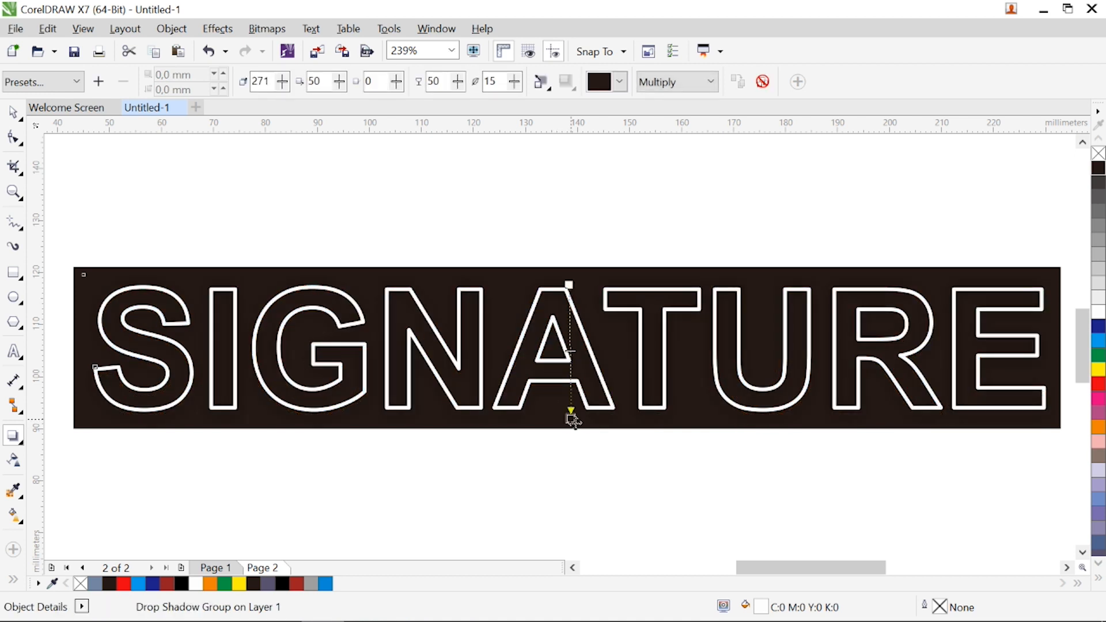
{"action": "left_click", "coordinate": [544, 88]}
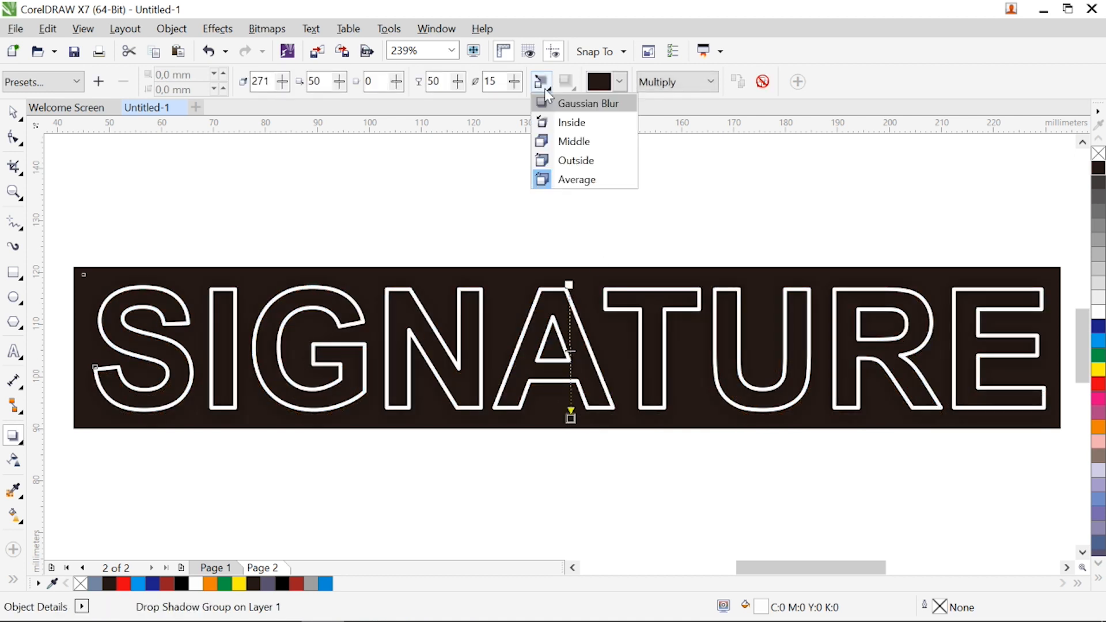
{"action": "left_click", "coordinate": [549, 162]}
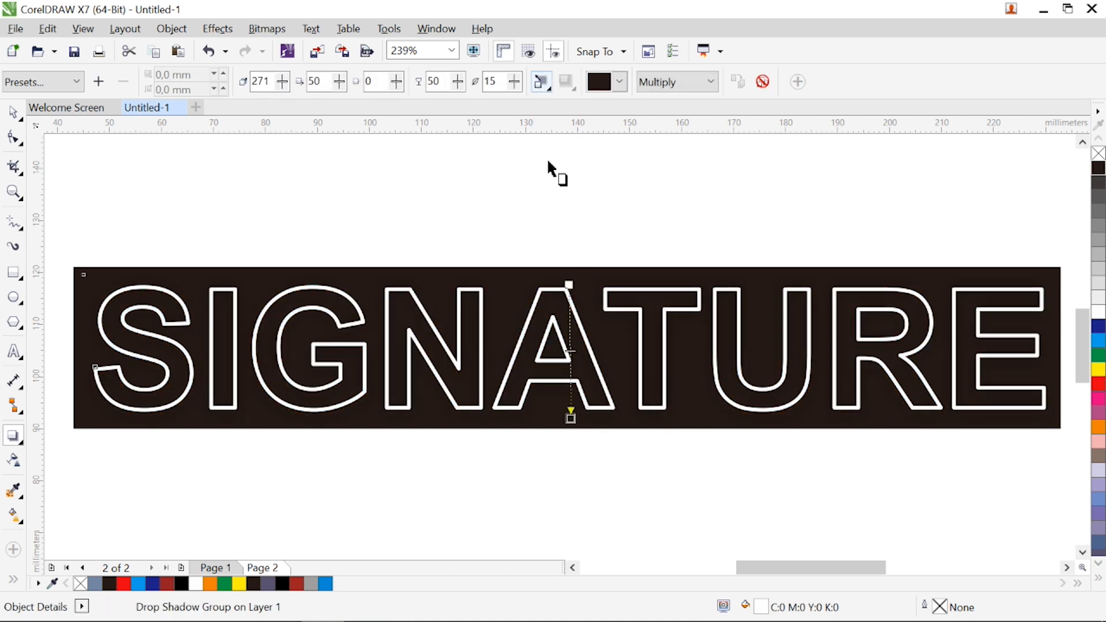
Set the drop shadow's colour to green and its merge mode to Add
{"action": "left_click", "coordinate": [621, 86]}
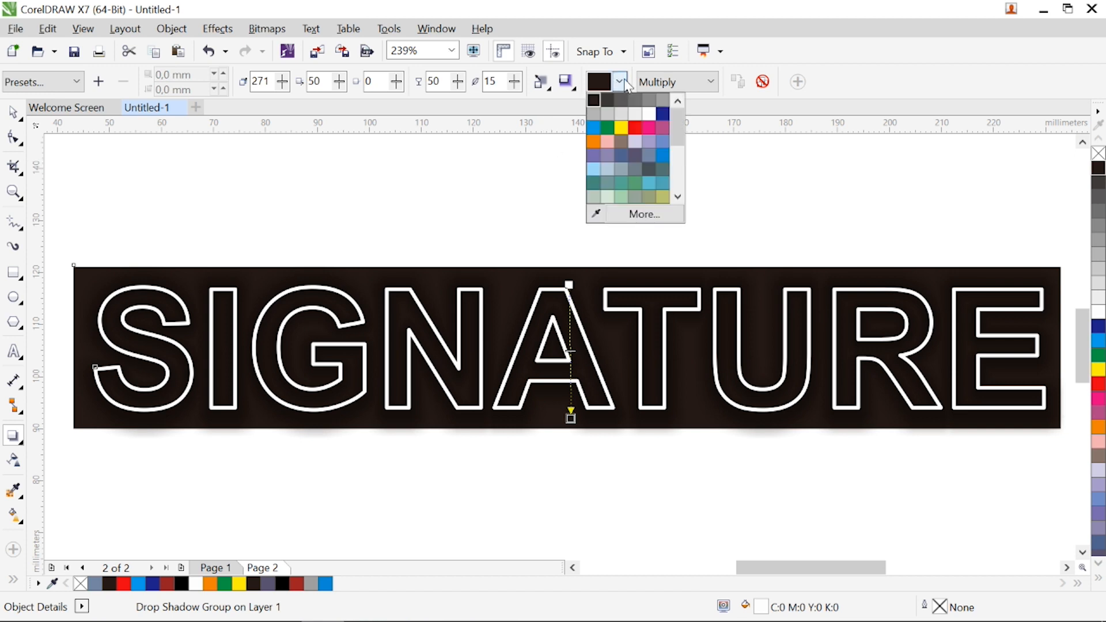
{"action": "left_click", "coordinate": [608, 128]}
{"action": "left_click", "coordinate": [700, 80]}
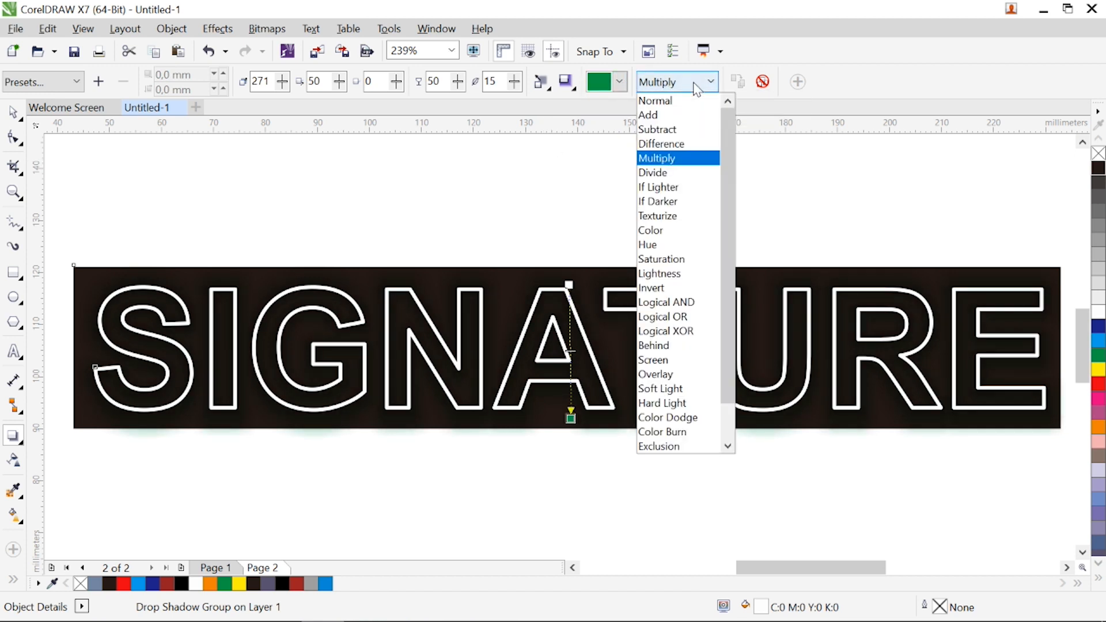
{"action": "left_click", "coordinate": [657, 114]}
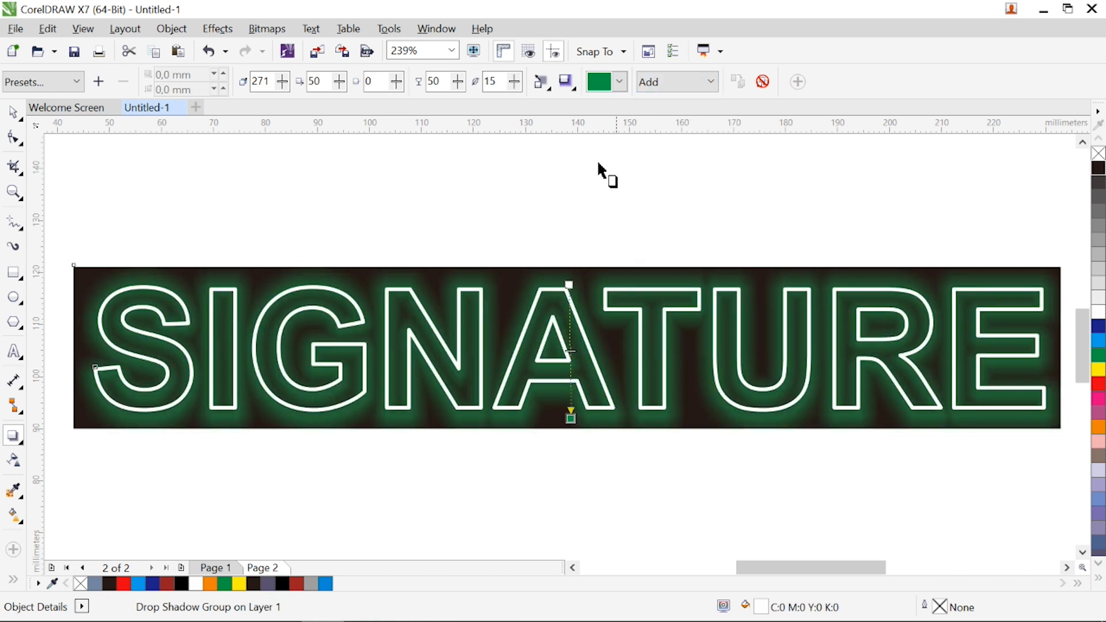
Set the drop shadow's opacity to 63 and its feathering to 17
{"action": "left_click", "coordinate": [458, 82]}
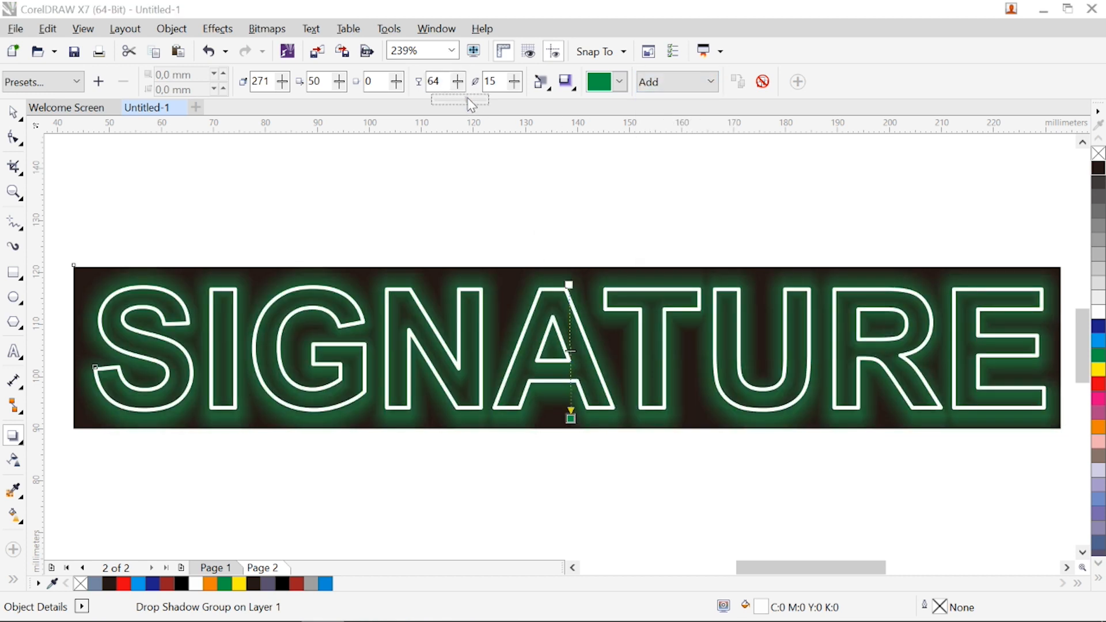
{"action": "left_click_drag", "start_coordinate": [468, 98], "coordinate": [516, 89]}
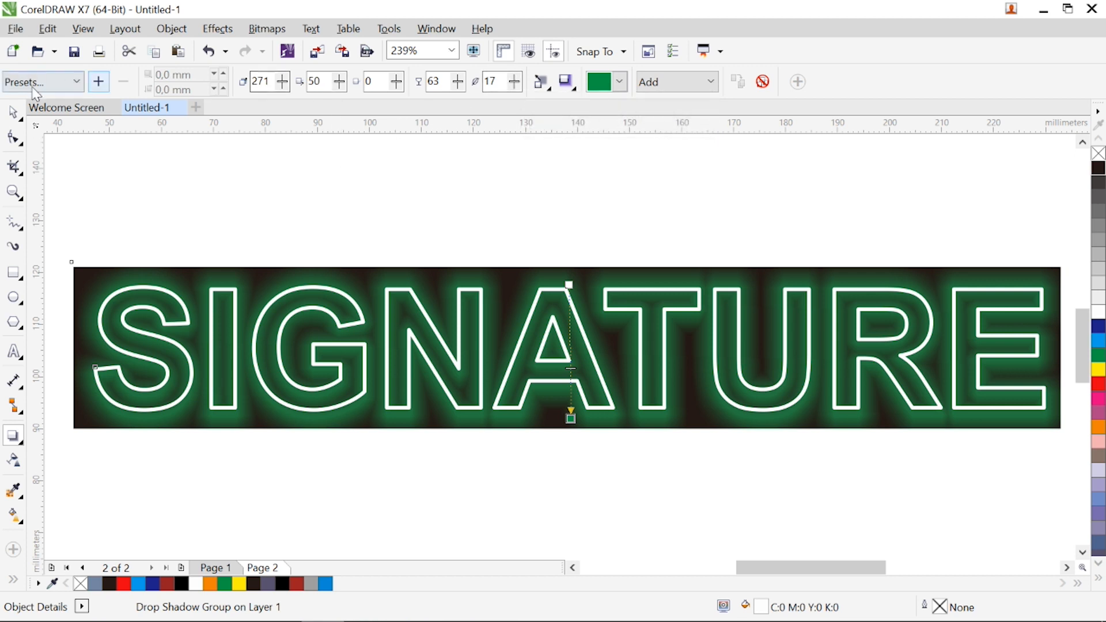
{"action": "left_click", "coordinate": [13, 112]}
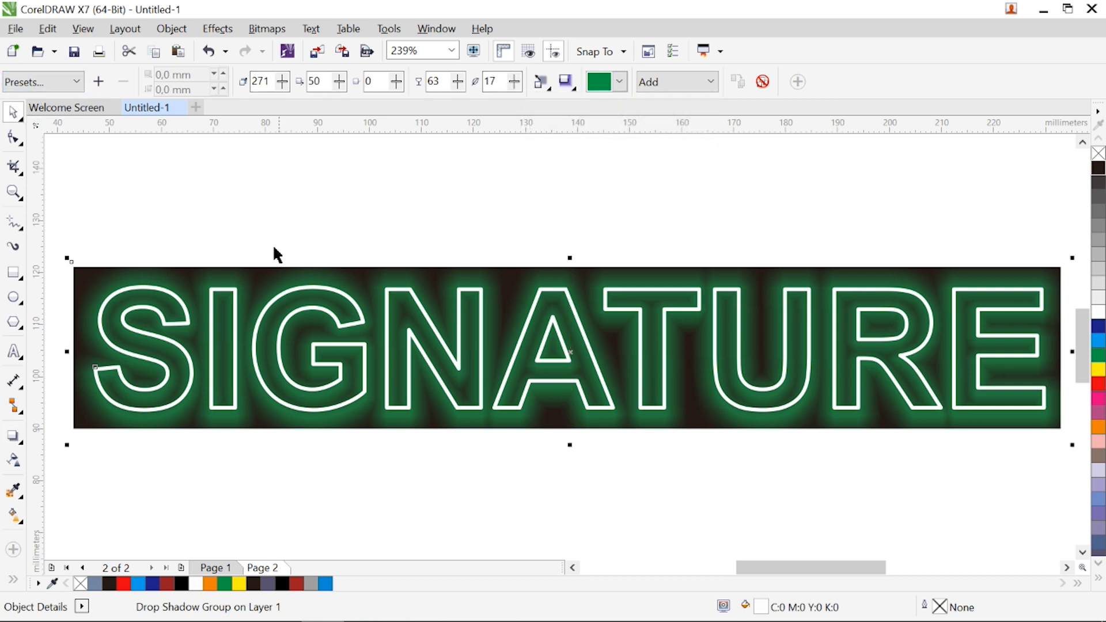
{"action": "left_click", "coordinate": [253, 249]}
{"action": "left_click", "coordinate": [235, 303]}
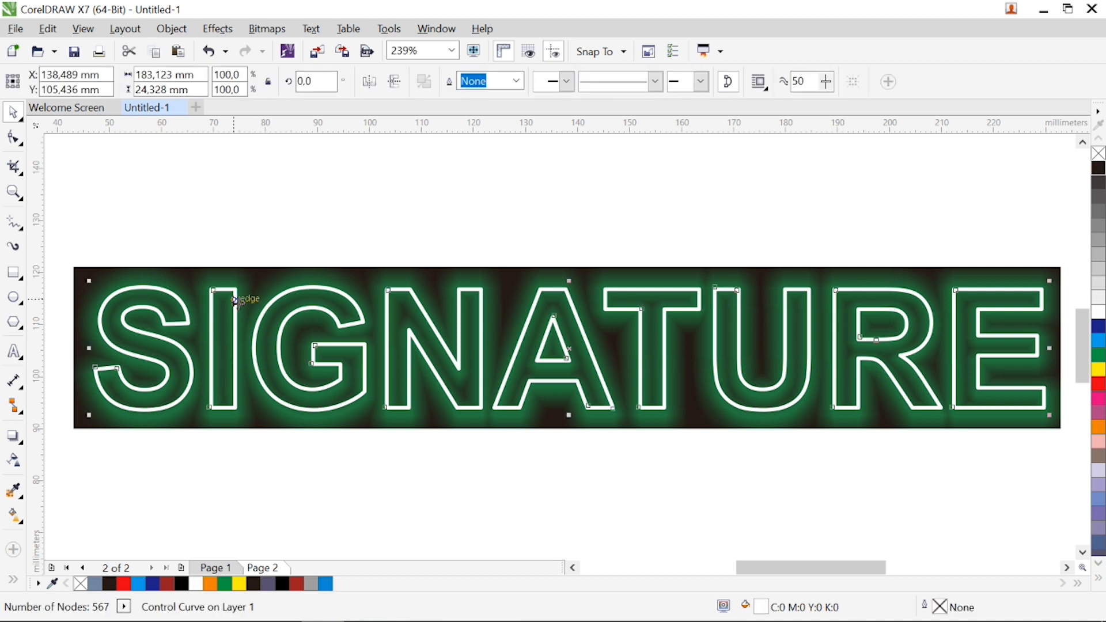
{"action": "left_click", "coordinate": [186, 38]}
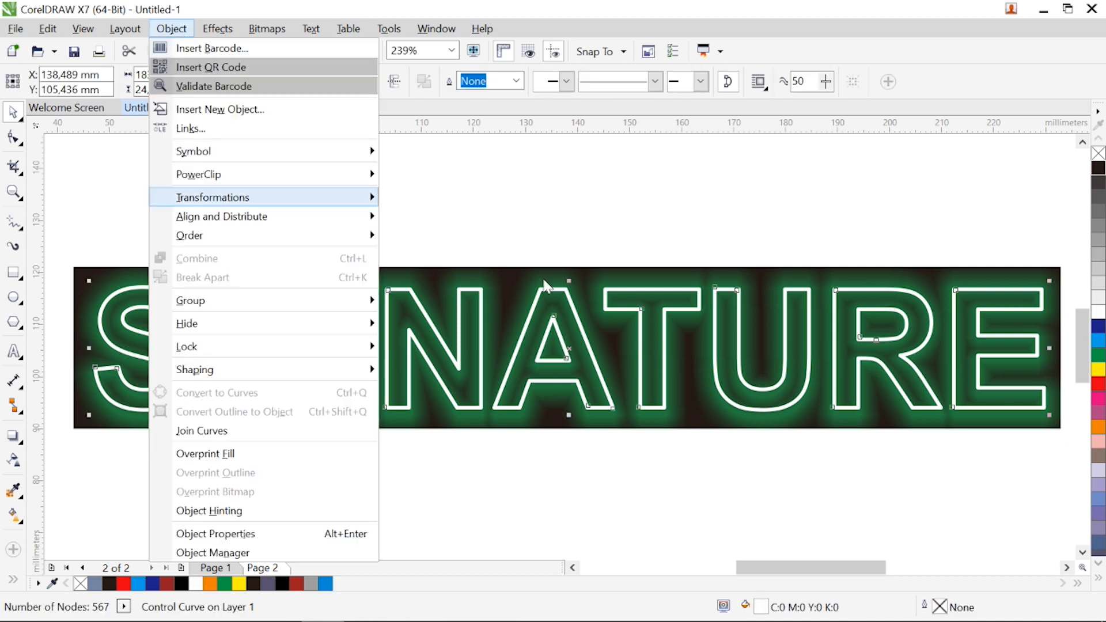
{"action": "mouse_move", "coordinate": [210, 195]}
{"action": "left_click", "coordinate": [515, 234]}
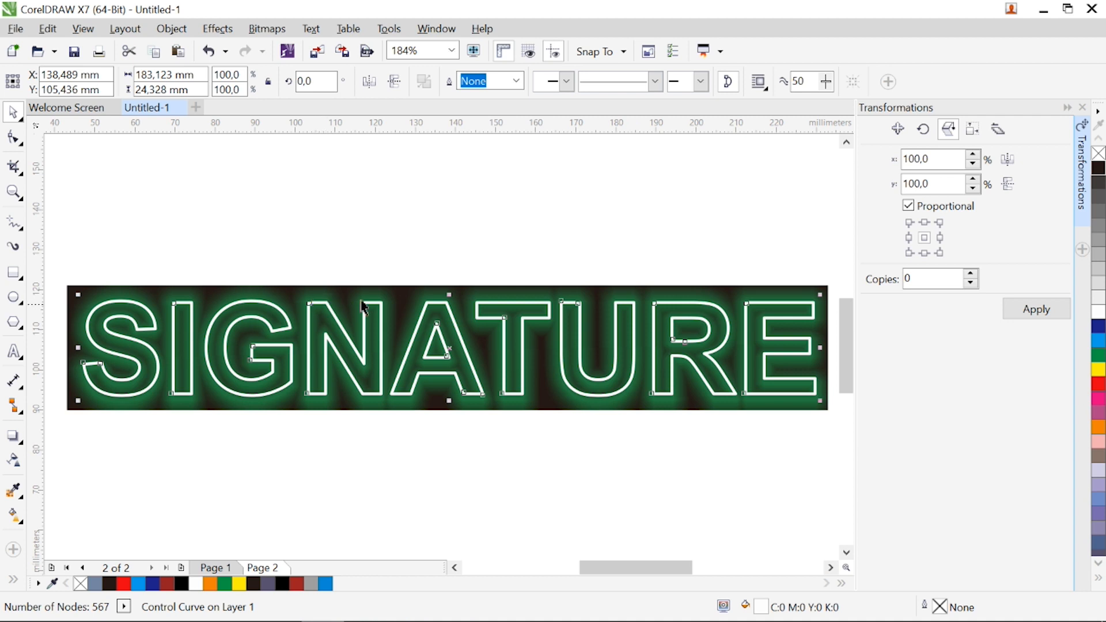
{"action": "left_click", "coordinate": [1083, 107]}
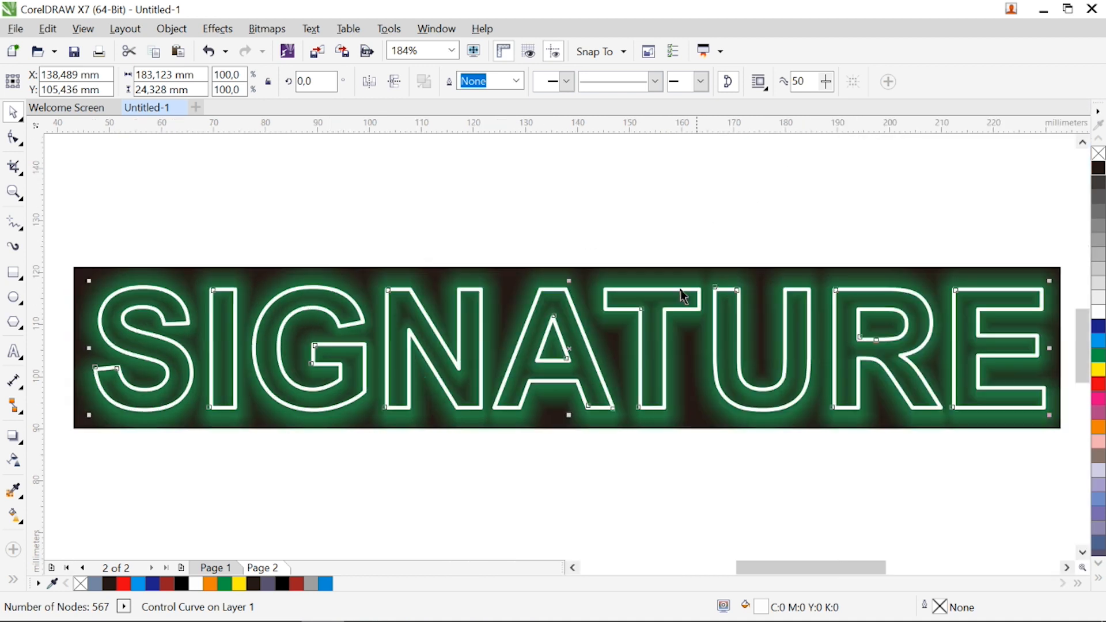
Break the green drop shadow group apart from the white letter outlines and clear the selection
{"action": "left_click", "coordinate": [265, 253]}
{"action": "left_click", "coordinate": [247, 259]}
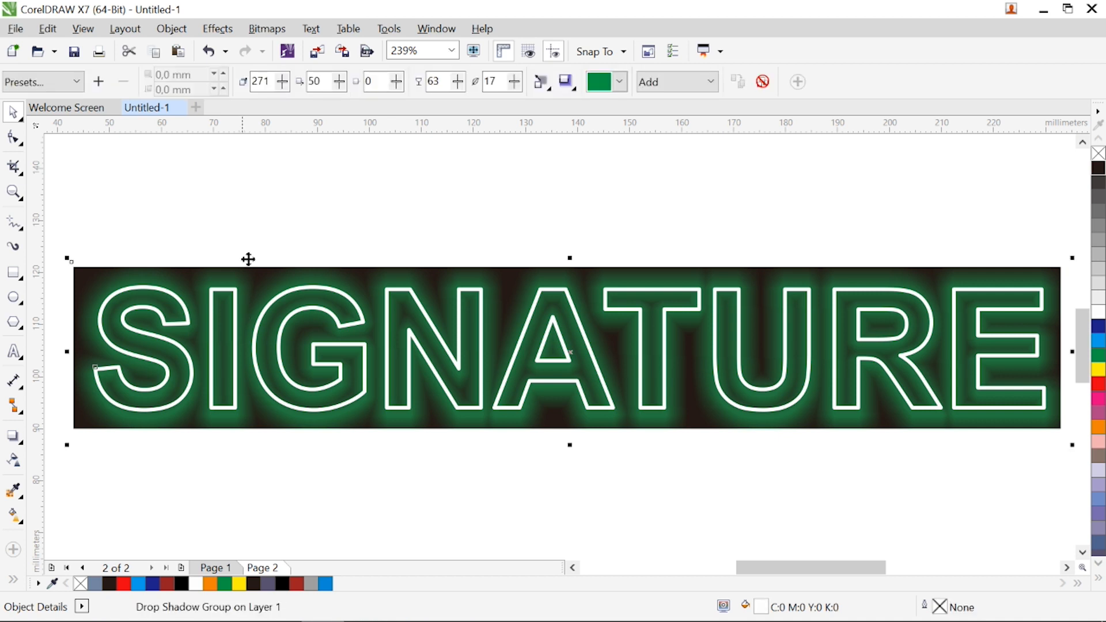
{"action": "left_click", "coordinate": [167, 29]}
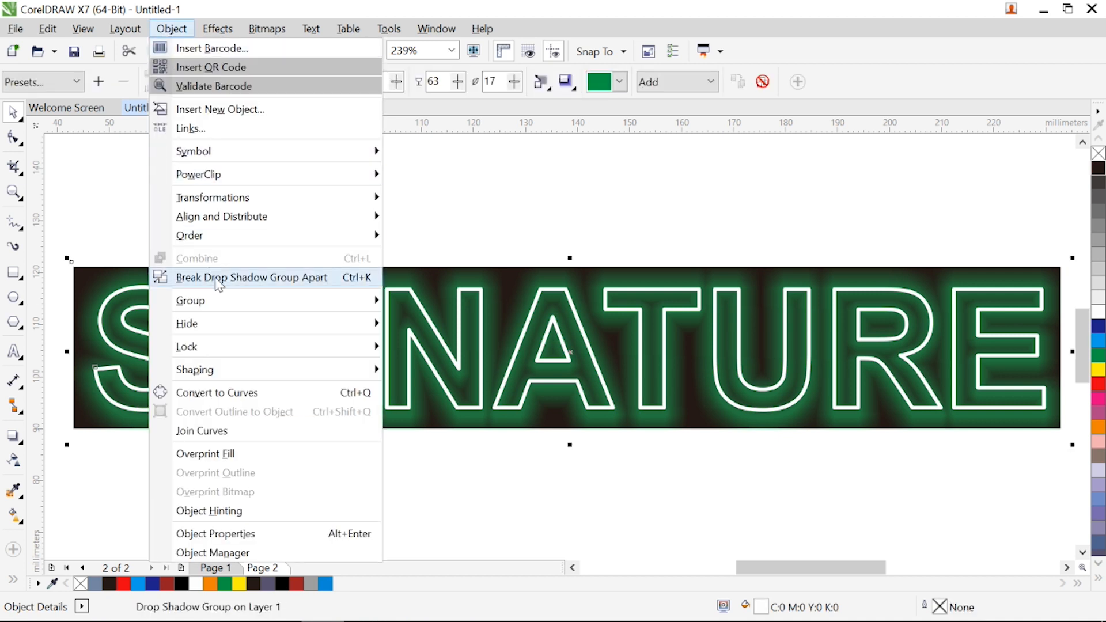
{"action": "left_click", "coordinate": [218, 278]}
{"action": "left_click", "coordinate": [326, 212]}
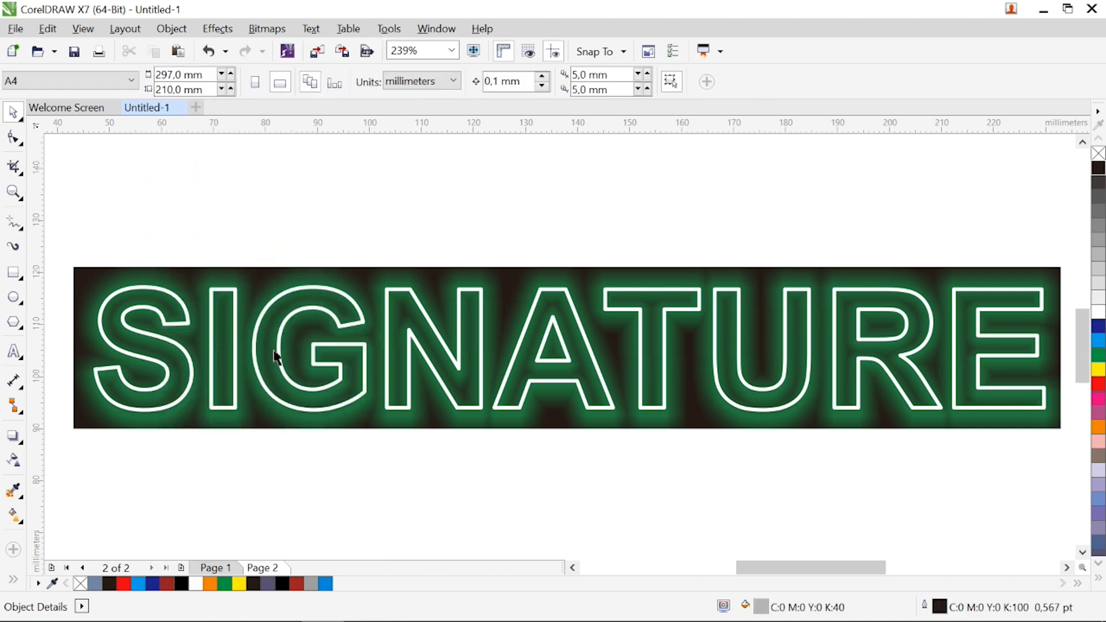
Apply a second vertical drop shadow to the white letter outlines and set its feathering direction to Outside
{"action": "left_click", "coordinate": [14, 438]}
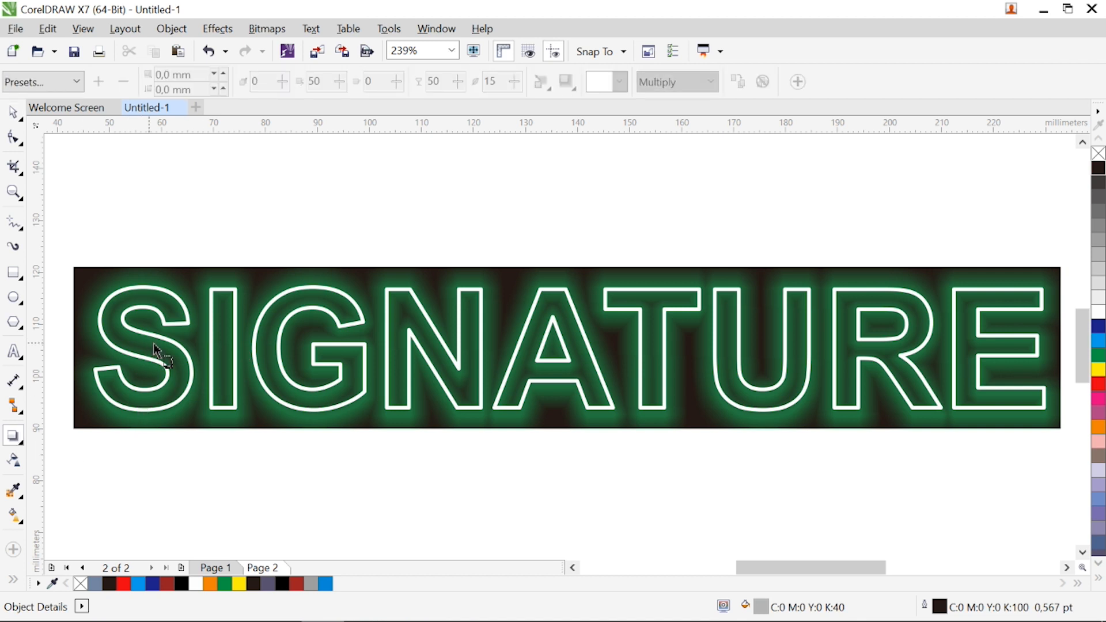
{"action": "left_click", "coordinate": [565, 294]}
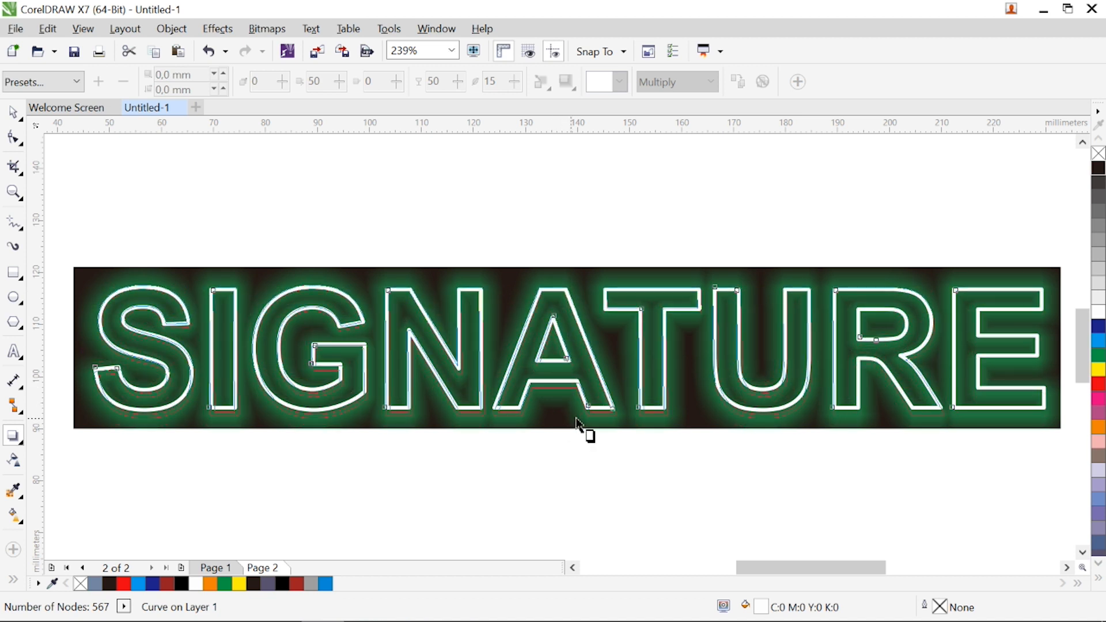
{"action": "left_click_drag", "start_coordinate": [583, 430], "coordinate": [571, 418]}
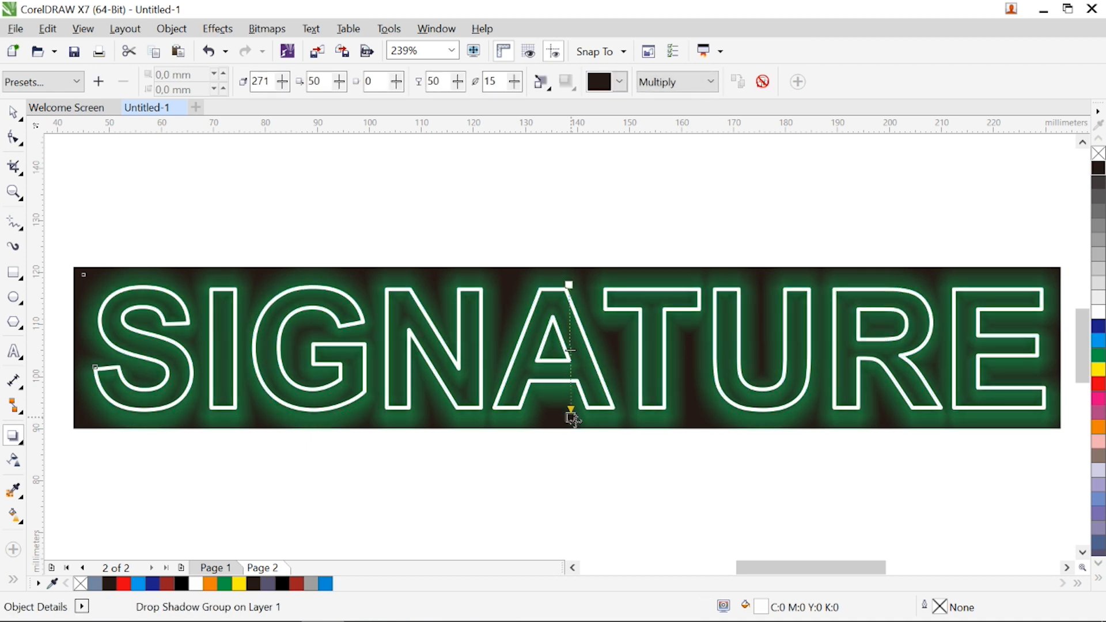
{"action": "left_click", "coordinate": [546, 86]}
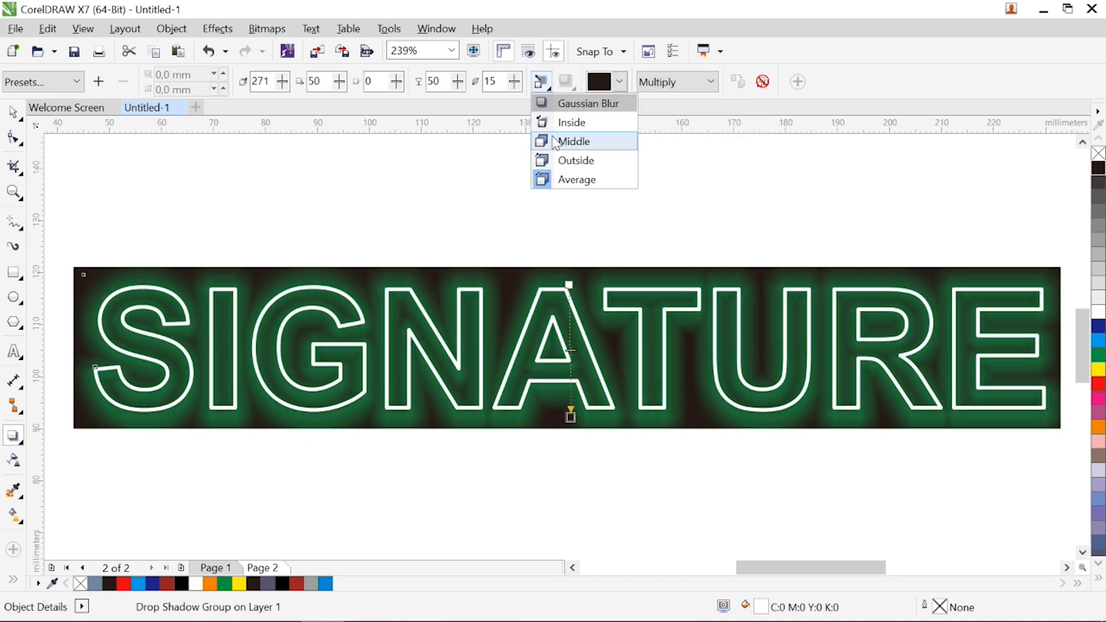
{"action": "left_click", "coordinate": [565, 159]}
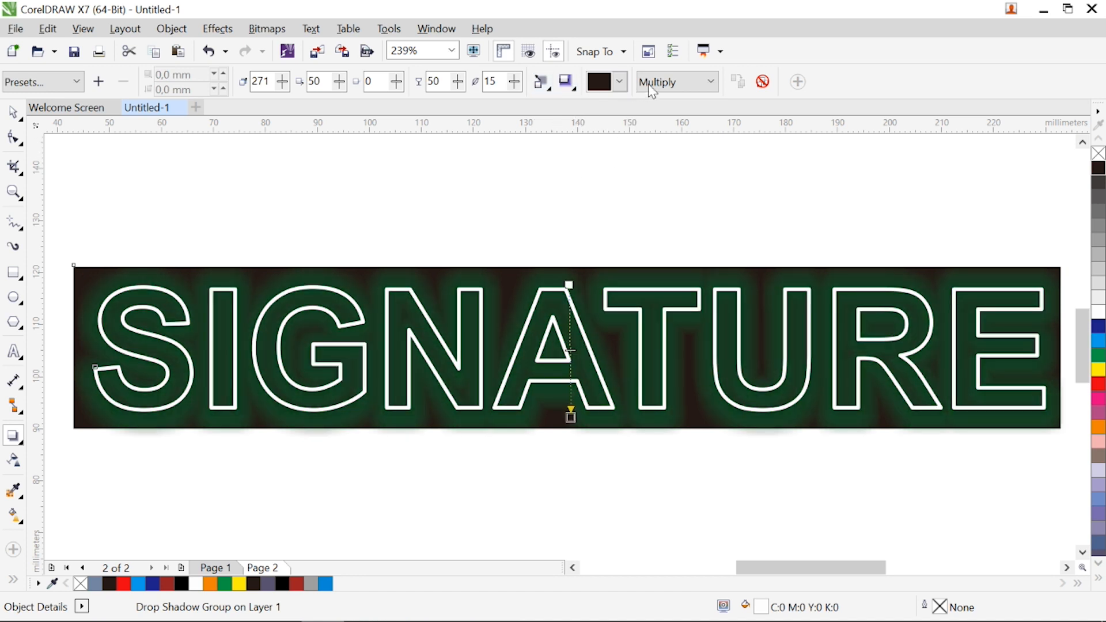
Set the second drop shadow's colour to light turquoise blue and its merge mode to Add
{"action": "left_click", "coordinate": [620, 81]}
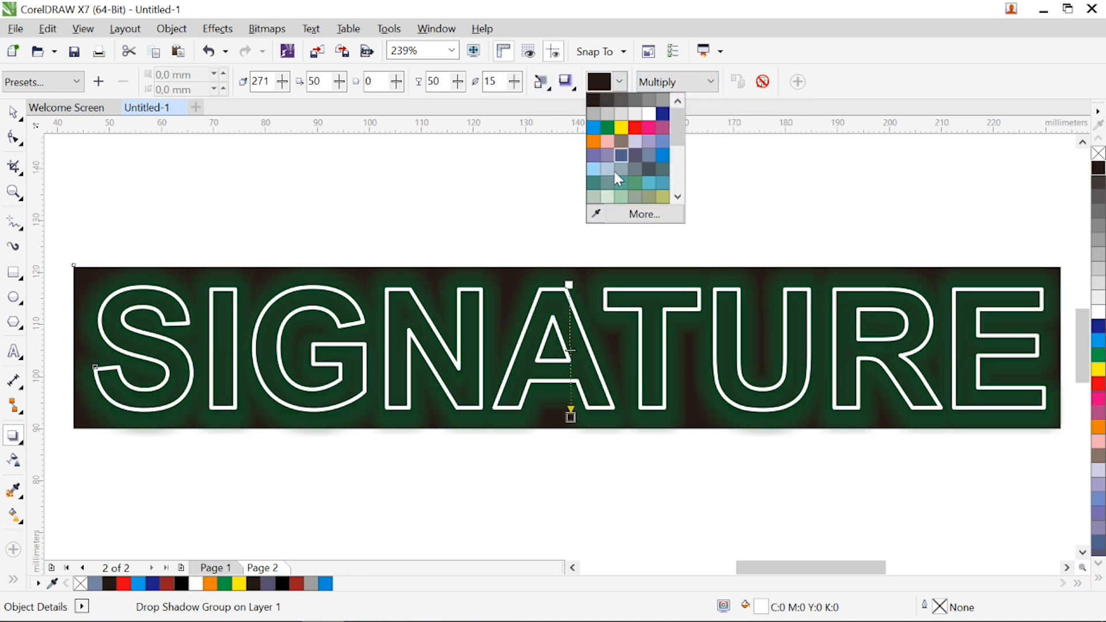
{"action": "left_click_drag", "start_coordinate": [684, 138], "coordinate": [682, 156]}
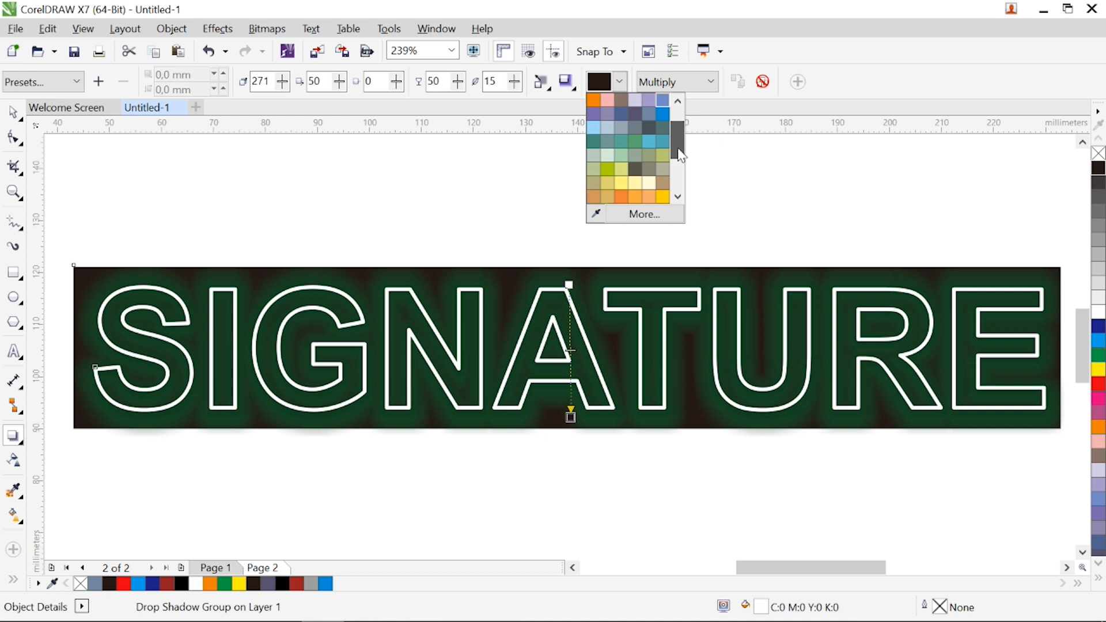
{"action": "left_click", "coordinate": [645, 143]}
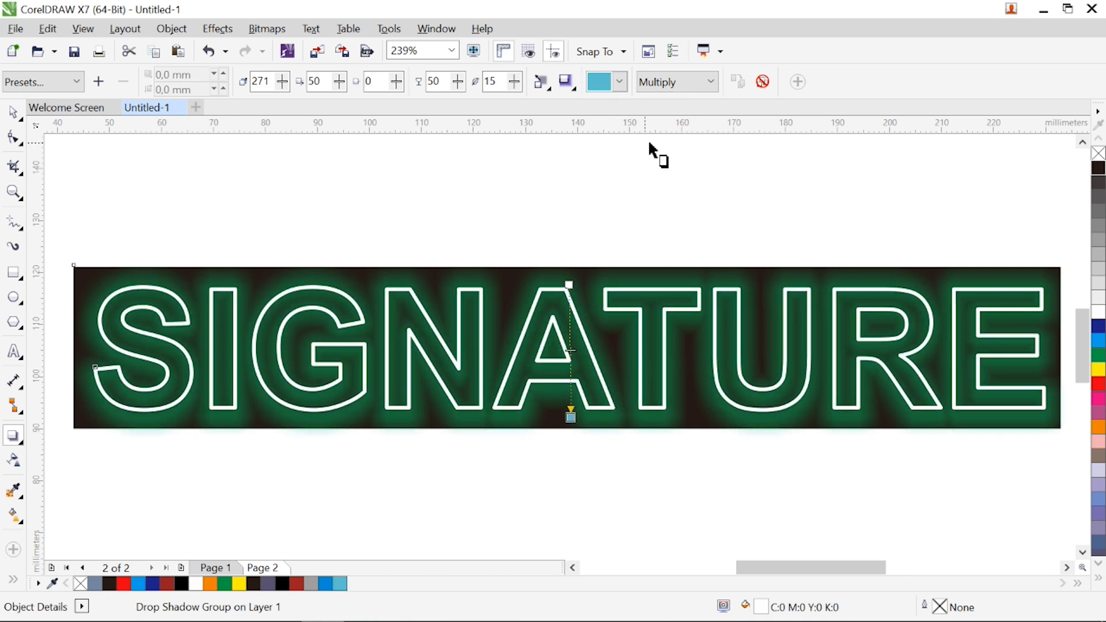
{"action": "left_click", "coordinate": [662, 82]}
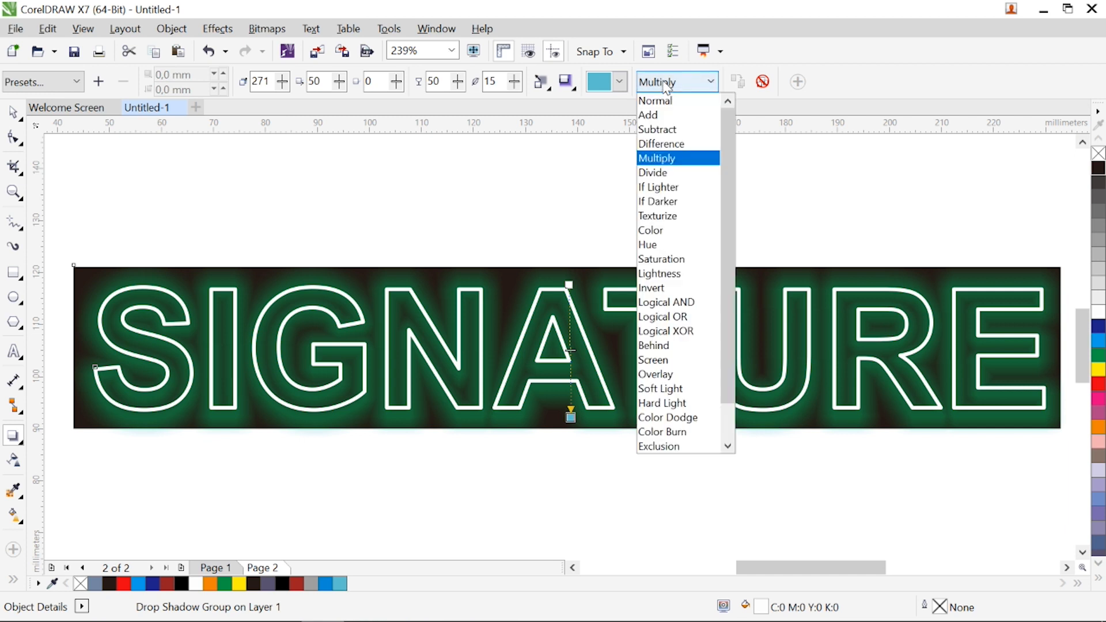
{"action": "left_click", "coordinate": [657, 114]}
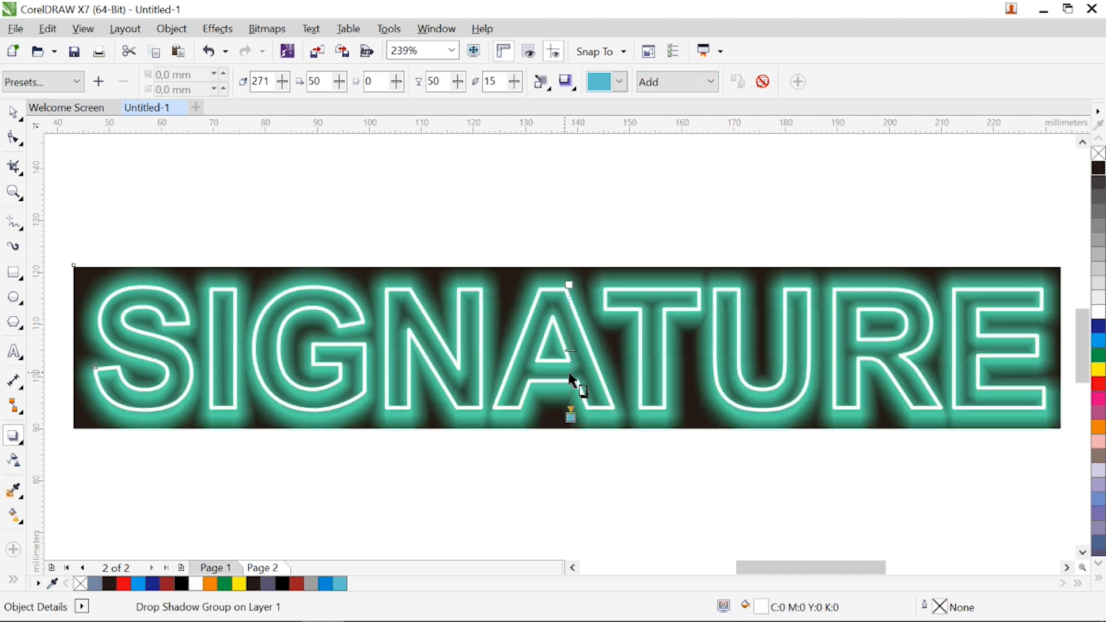
Set the second drop shadow's feathering to 9 and its opacity to 68
{"action": "left_click", "coordinate": [512, 84]}
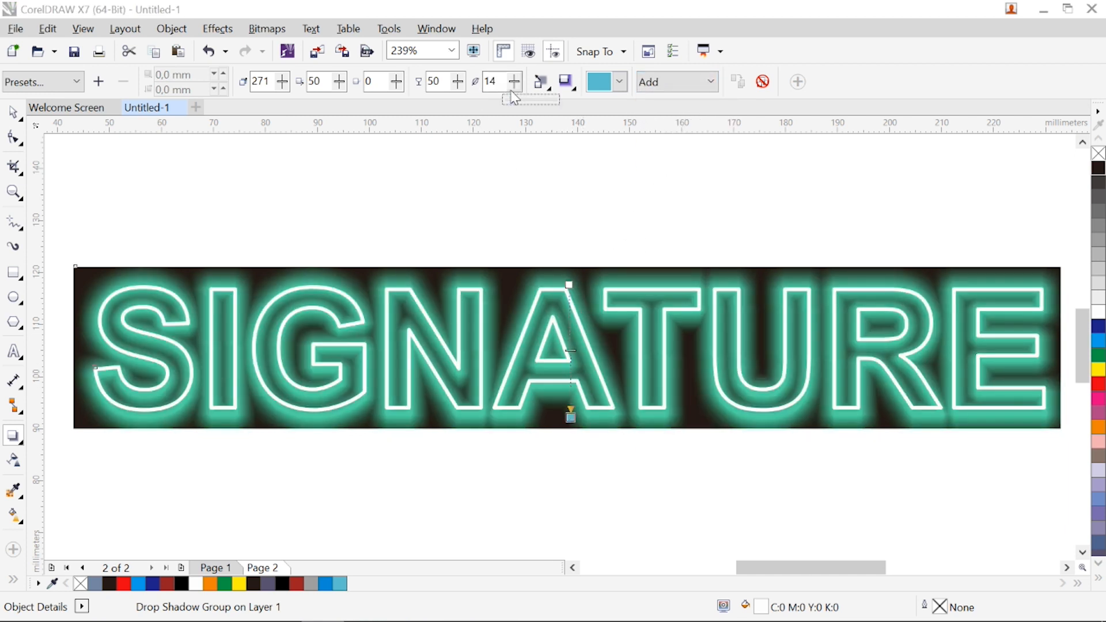
{"action": "left_click", "coordinate": [507, 99]}
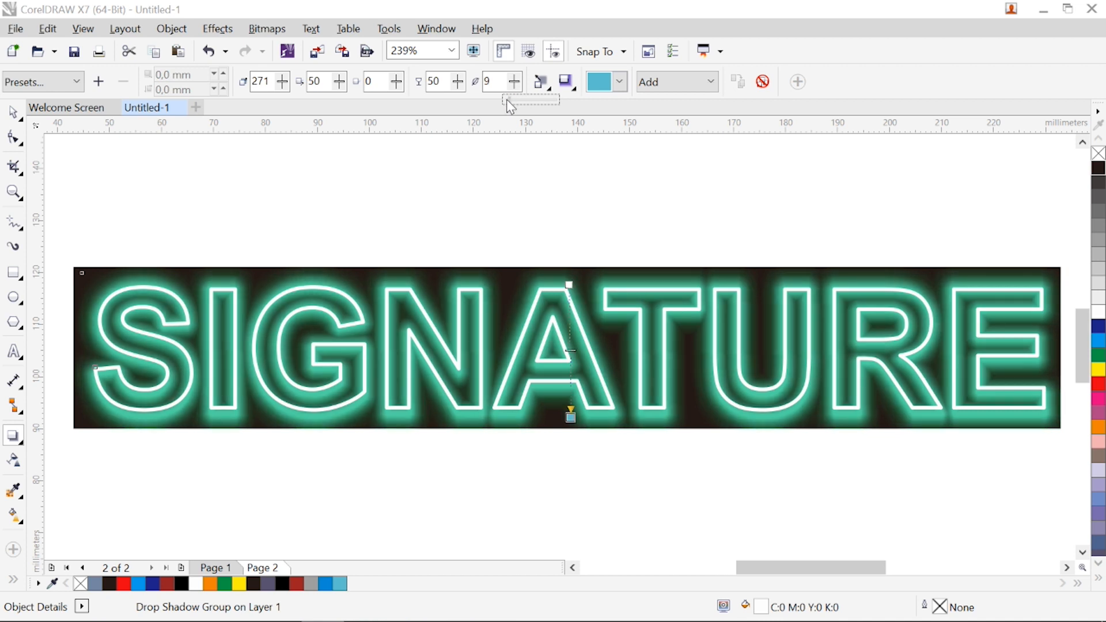
{"action": "left_click", "coordinate": [458, 81]}
{"action": "left_click_drag", "start_coordinate": [461, 109], "coordinate": [447, 109]}
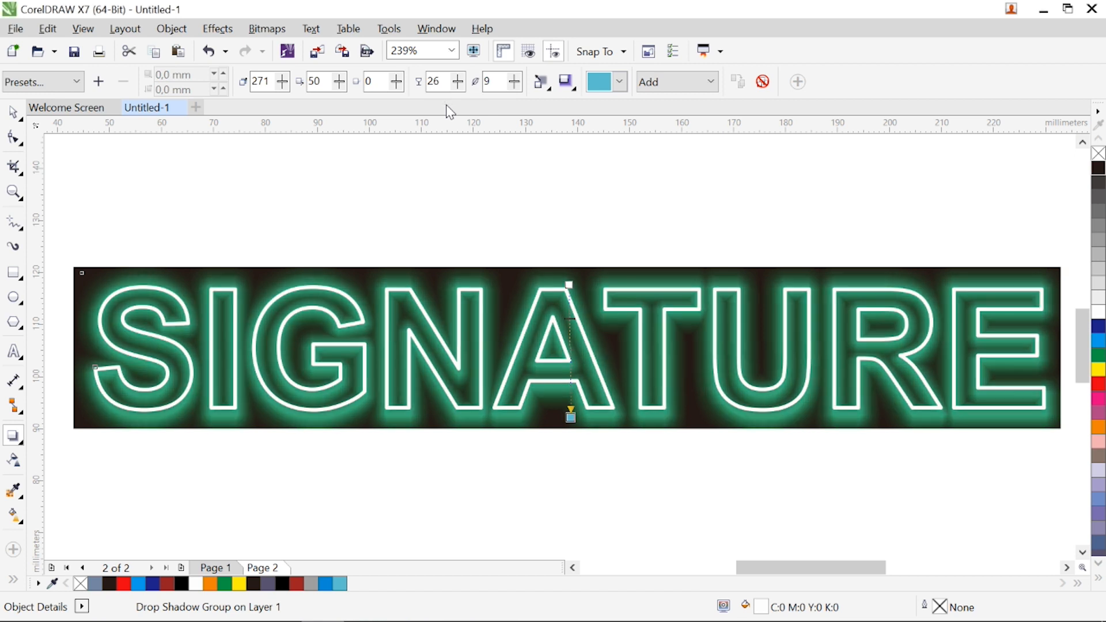
{"action": "left_click", "coordinate": [458, 82]}
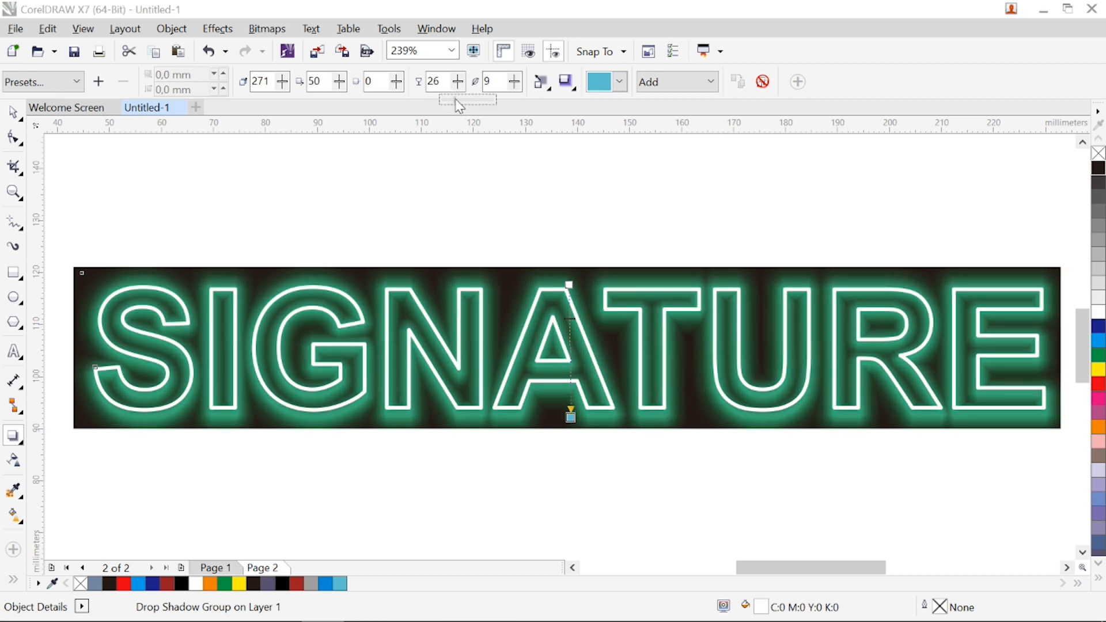
{"action": "left_click_drag", "start_coordinate": [459, 105], "coordinate": [481, 104]}
Separate the turquoise drop shadow from the letter outlines by breaking its group apart, and deselect everything
{"action": "left_click", "coordinate": [13, 111]}
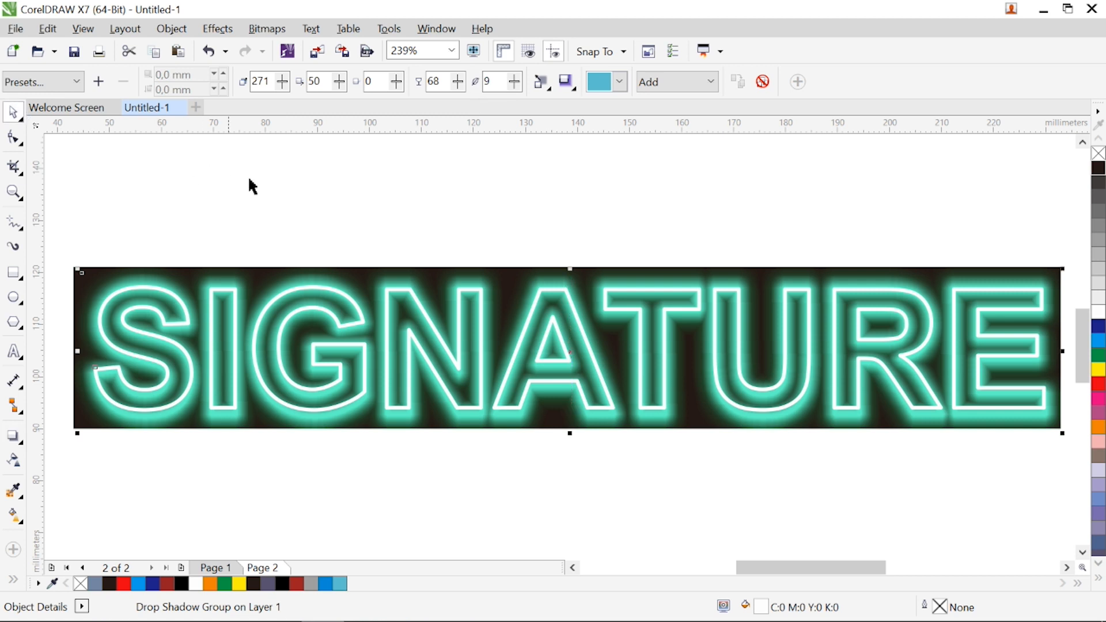
{"action": "left_click", "coordinate": [173, 29]}
{"action": "left_click", "coordinate": [245, 279]}
{"action": "left_click", "coordinate": [408, 200]}
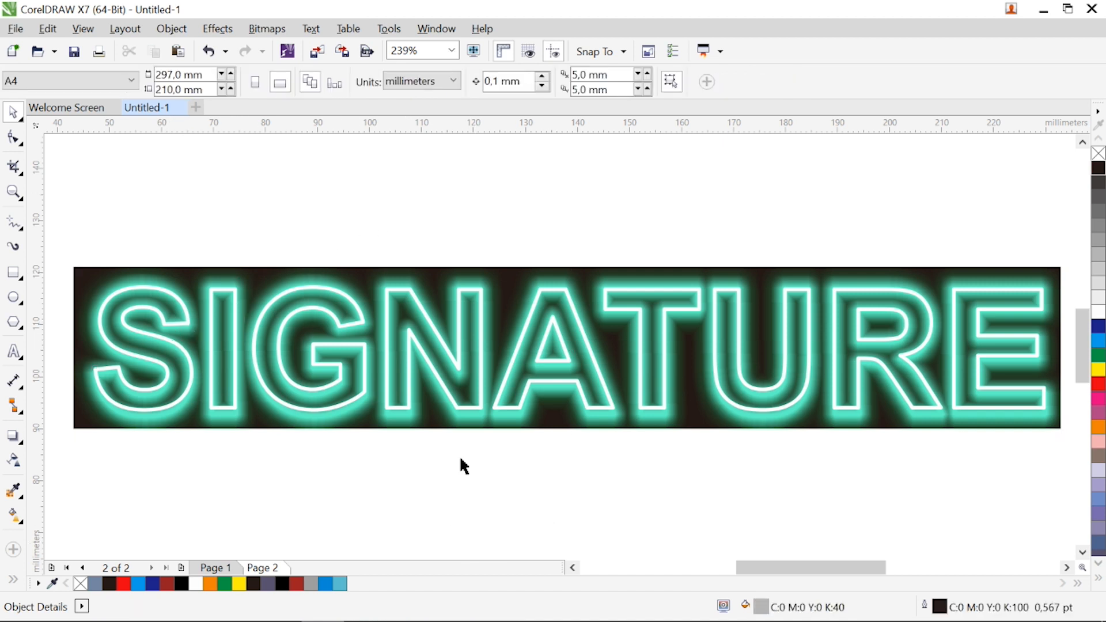
Draw a straight horizontal line about 193 mm long through the middle of the letters, past both ends of the rectangle
{"action": "left_click", "coordinate": [21, 220]}
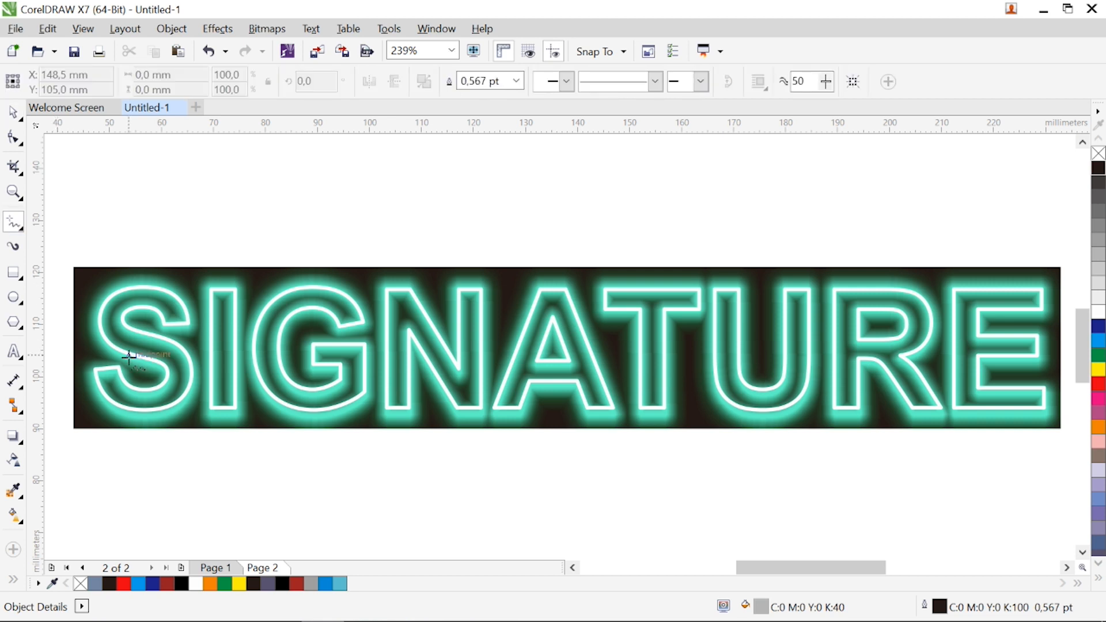
{"action": "left_click", "coordinate": [13, 112]}
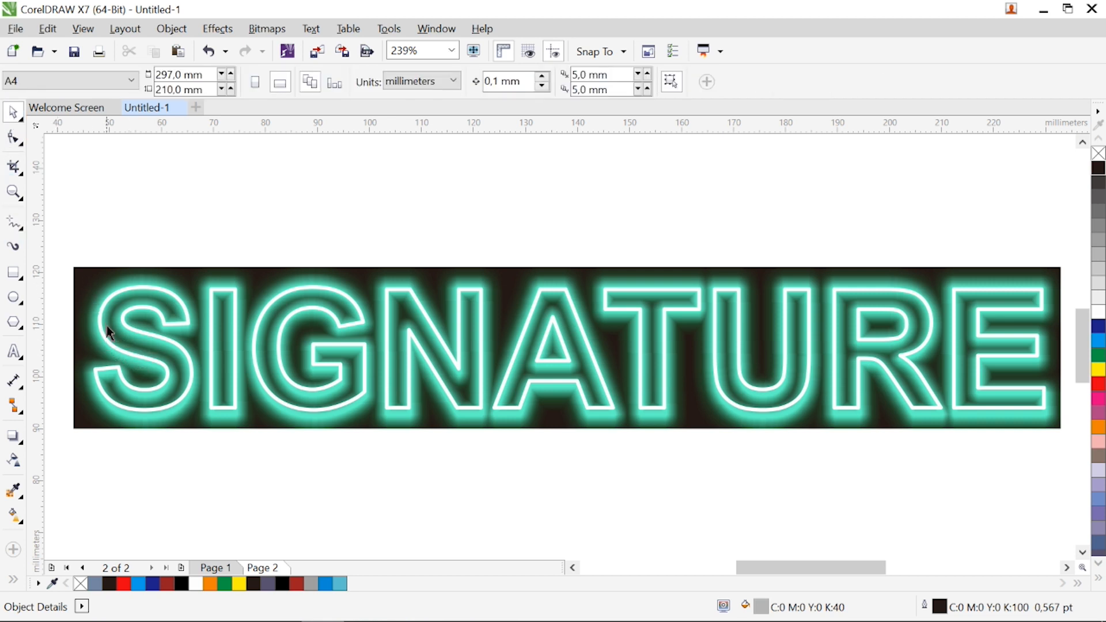
{"action": "left_click", "coordinate": [107, 343]}
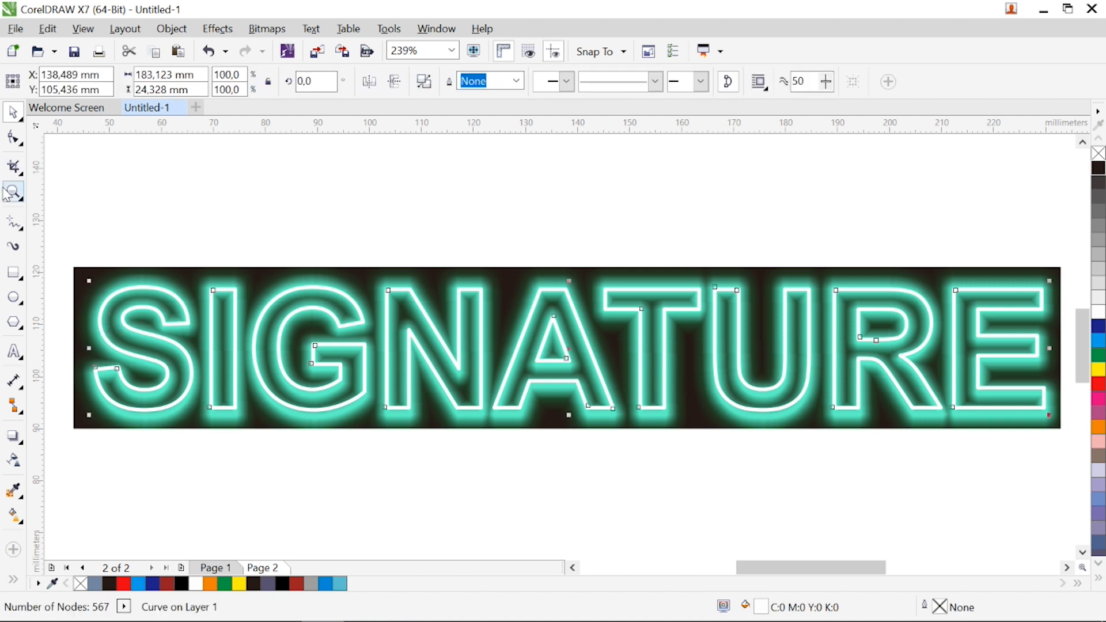
{"action": "left_click", "coordinate": [14, 226]}
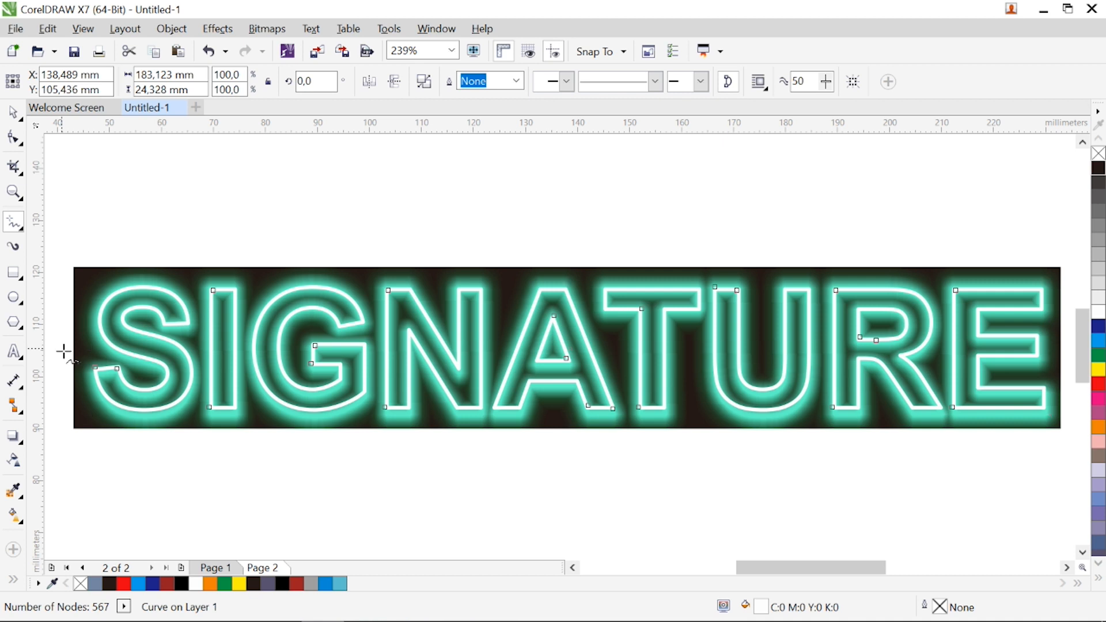
{"action": "left_click", "coordinate": [64, 349]}
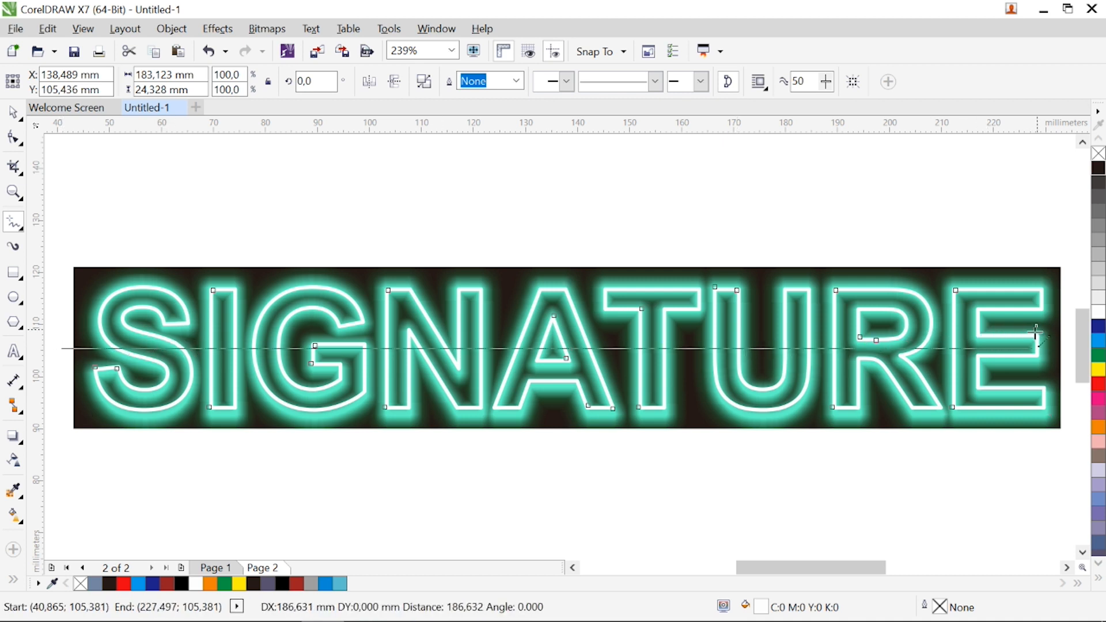
{"action": "left_click", "coordinate": [1072, 349]}
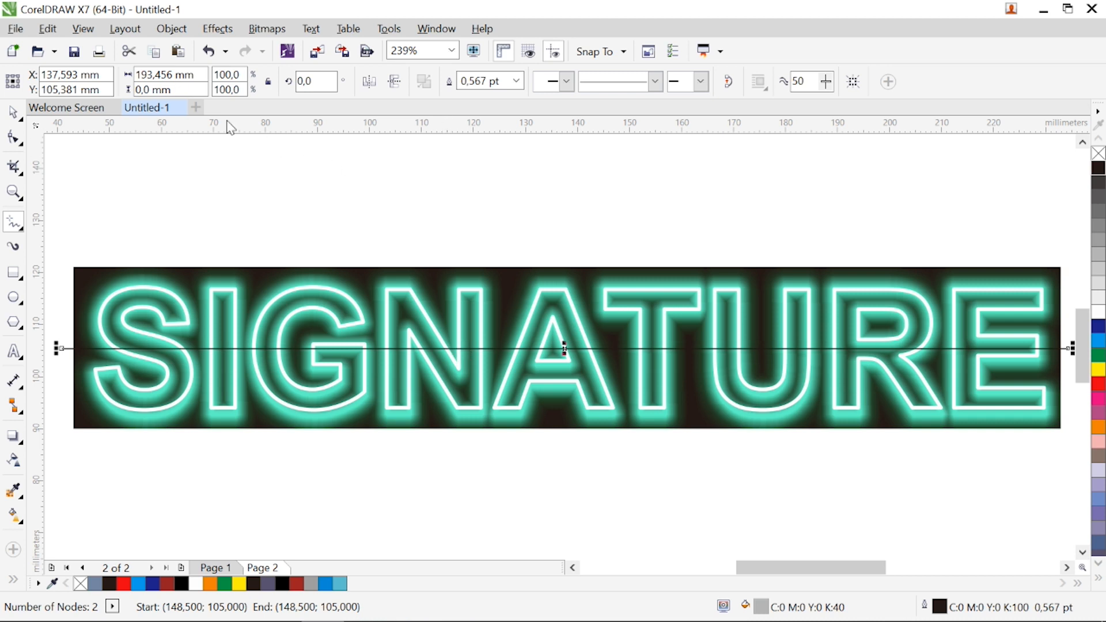
Set the horizontal line's outline width to 2.0 pt
{"action": "left_click", "coordinate": [12, 112]}
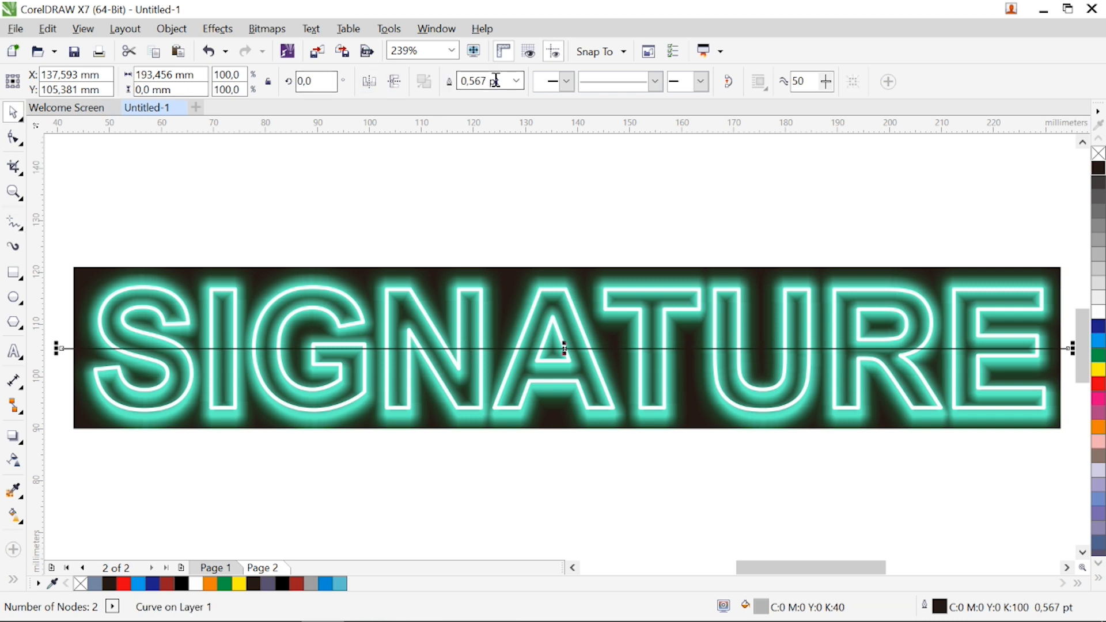
{"action": "left_click", "coordinate": [517, 81]}
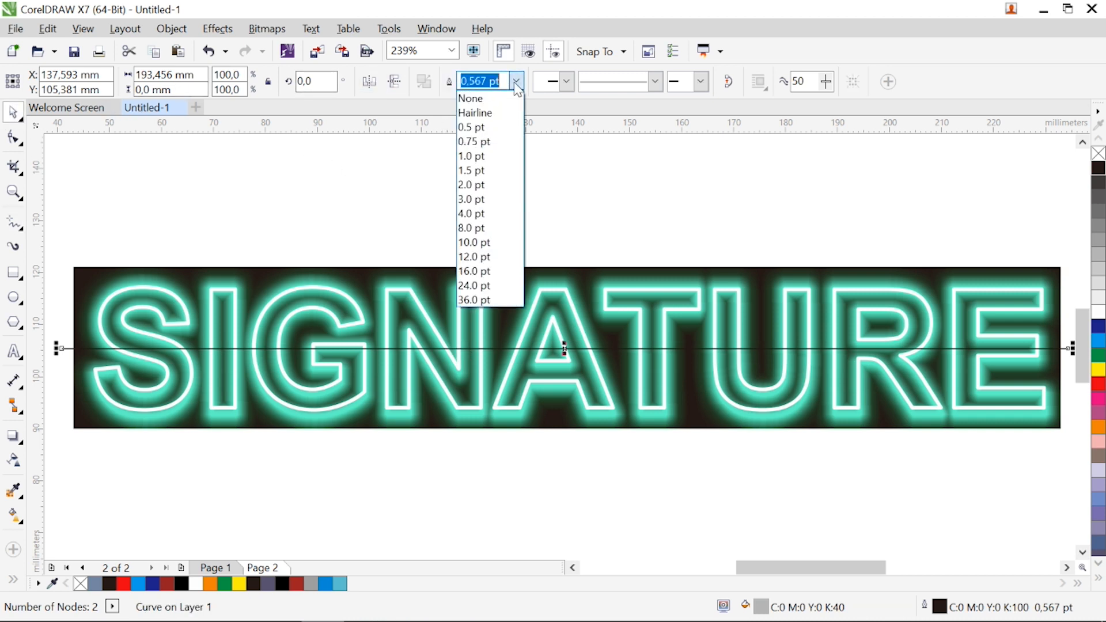
{"action": "left_click", "coordinate": [507, 184]}
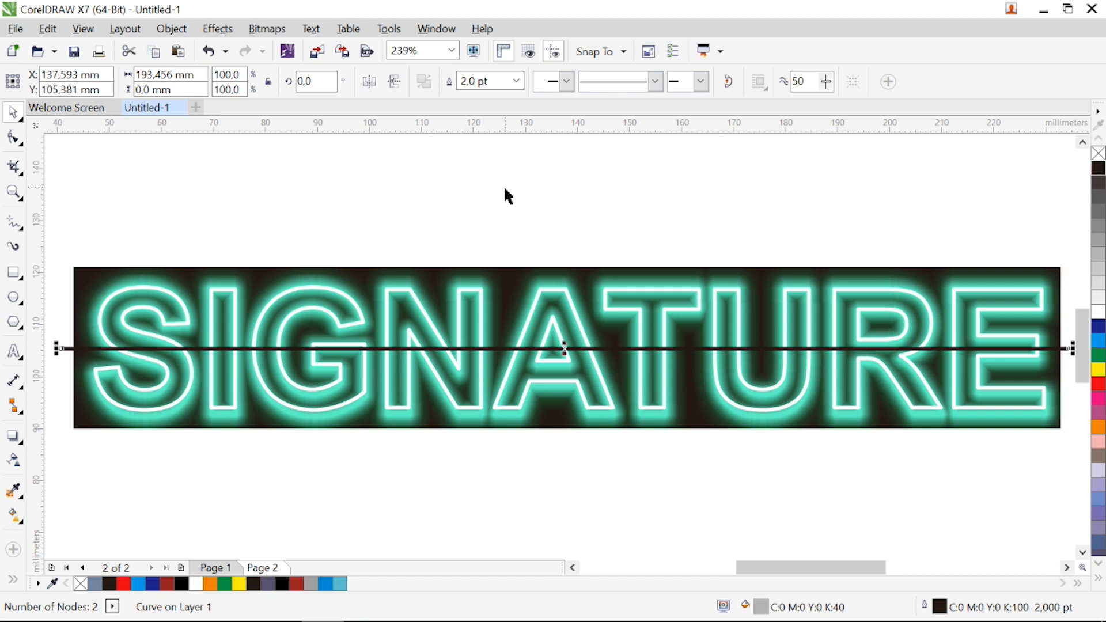
Trim the white letter outlines with the horizontal line and delete the line
{"action": "left_click", "coordinate": [111, 310], "text": "shift"}
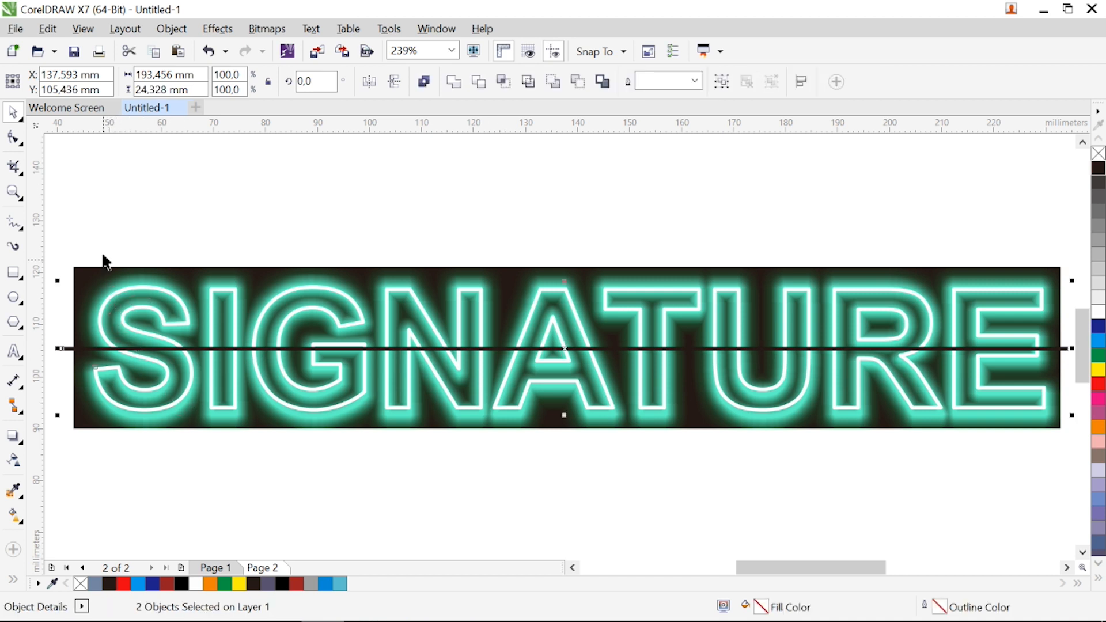
{"action": "left_click", "coordinate": [480, 81]}
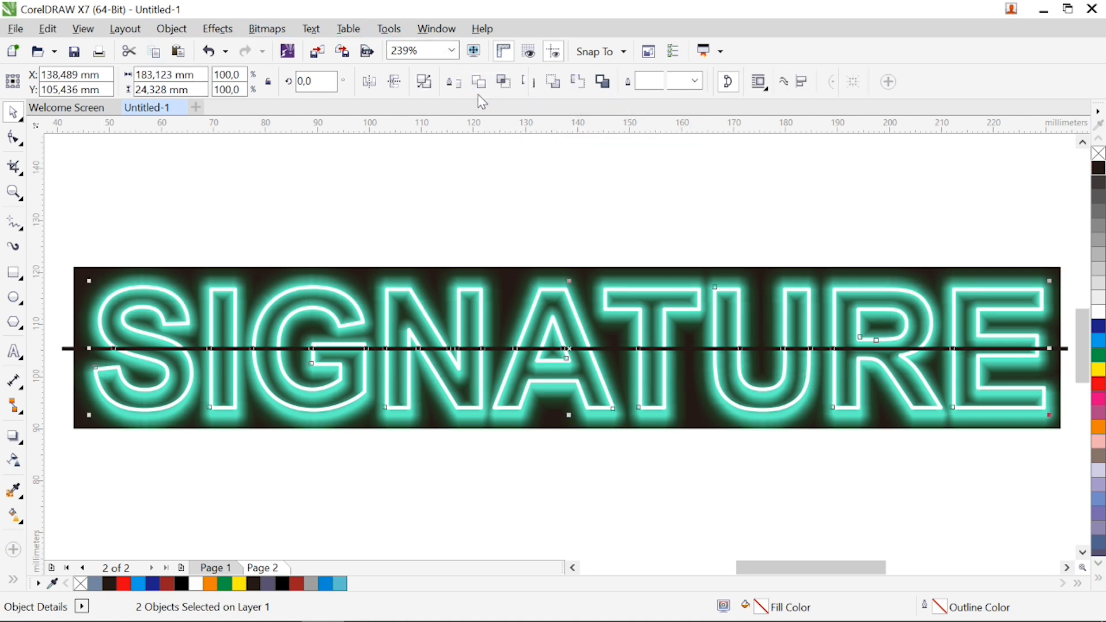
{"action": "left_click", "coordinate": [43, 353]}
{"action": "left_click", "coordinate": [69, 349]}
{"action": "key", "text": "Delete"}
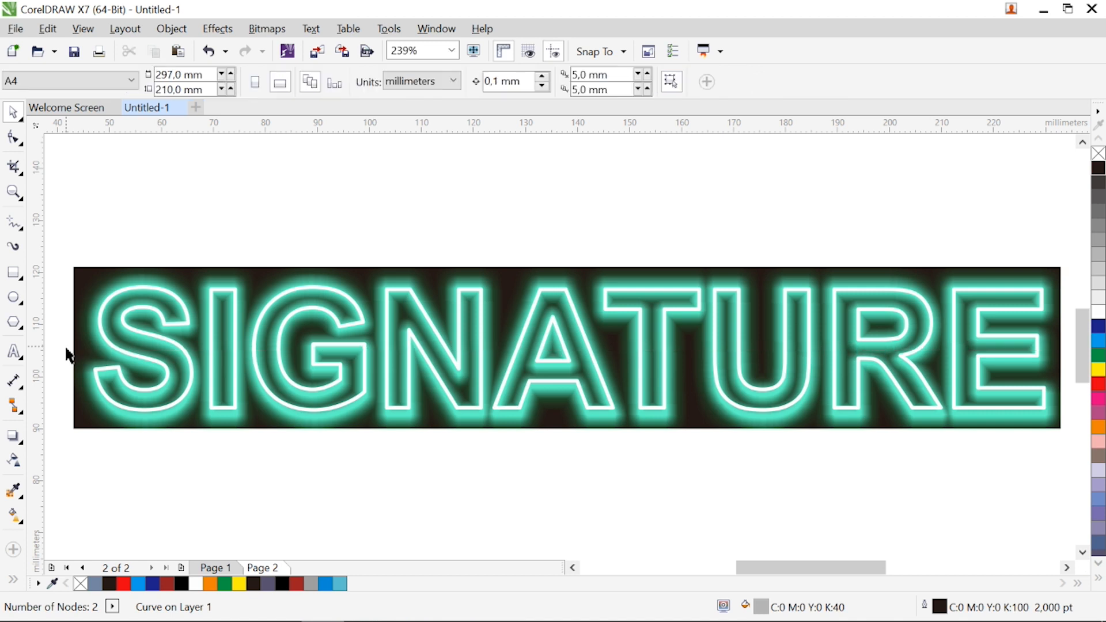
Break the trimmed letter curve apart and select all the pieces in the upper half of the word
{"action": "left_click", "coordinate": [668, 322]}
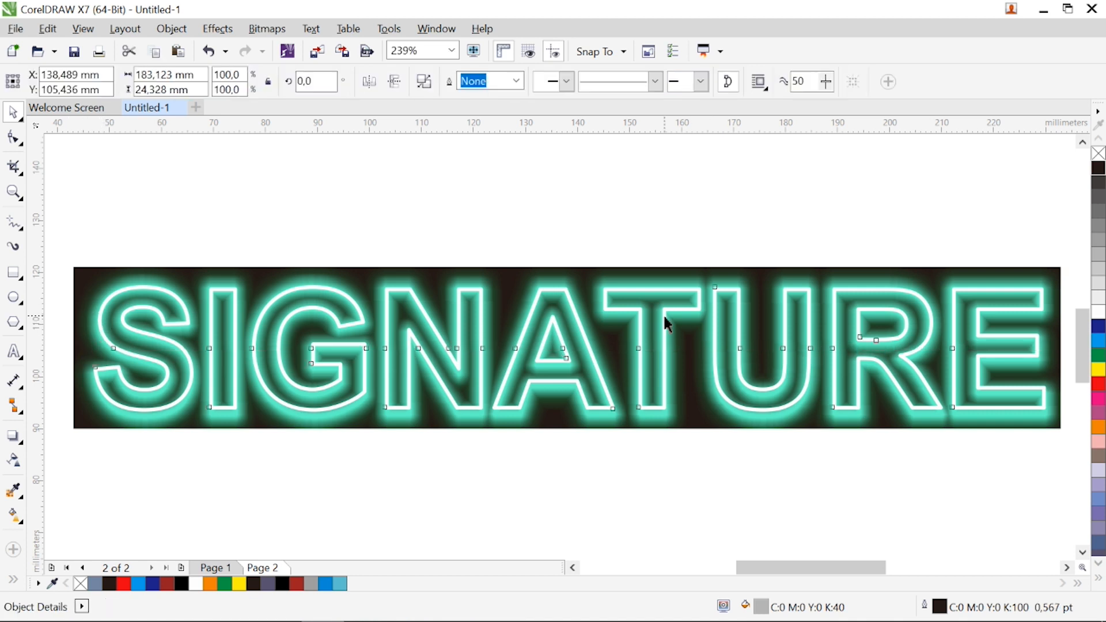
{"action": "left_click", "coordinate": [171, 30]}
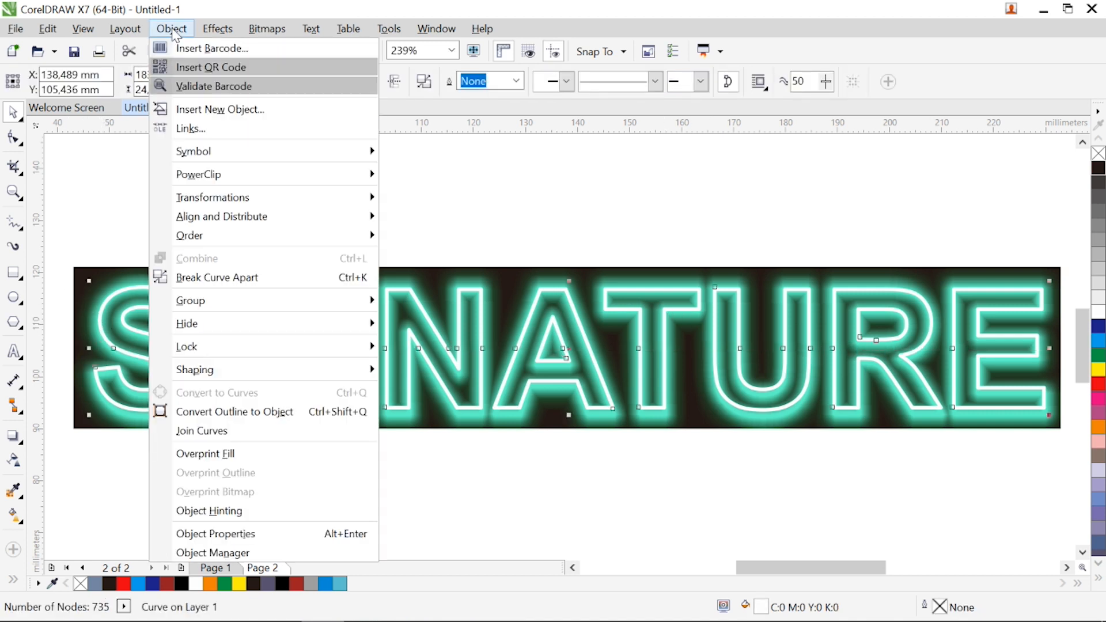
{"action": "left_click", "coordinate": [187, 278]}
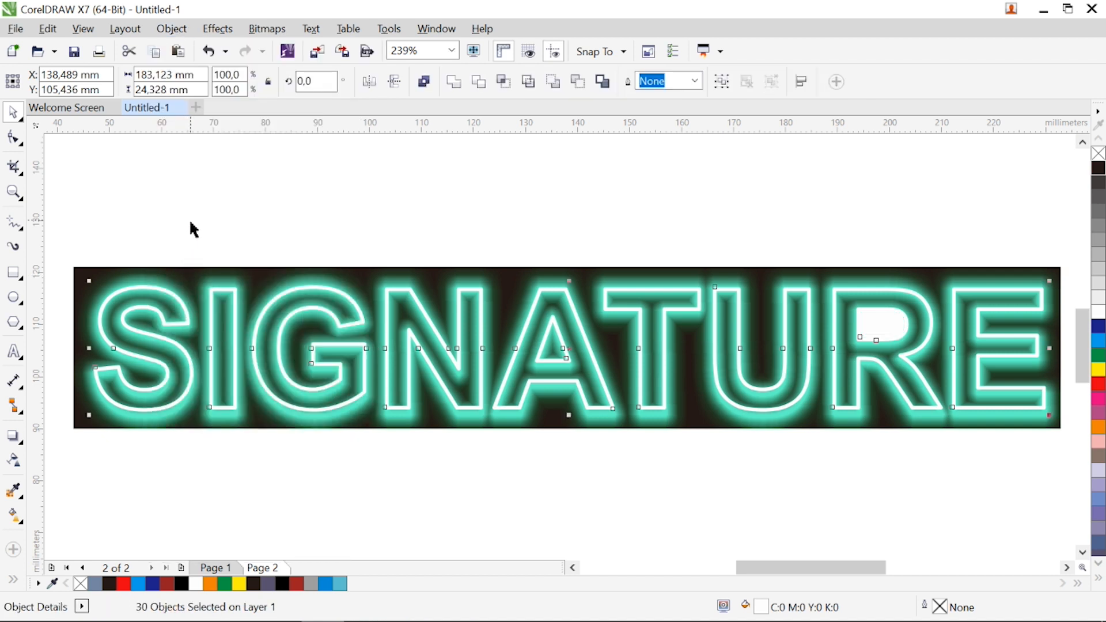
{"action": "left_click", "coordinate": [68, 275]}
{"action": "mouse_move", "coordinate": [60, 249]}
{"action": "left_mouse_down"}
{"action": "mouse_move", "coordinate": [128, 350]}
{"action": "mouse_move", "coordinate": [662, 365]}
{"action": "mouse_move", "coordinate": [1065, 348]}
{"action": "left_mouse_up"}
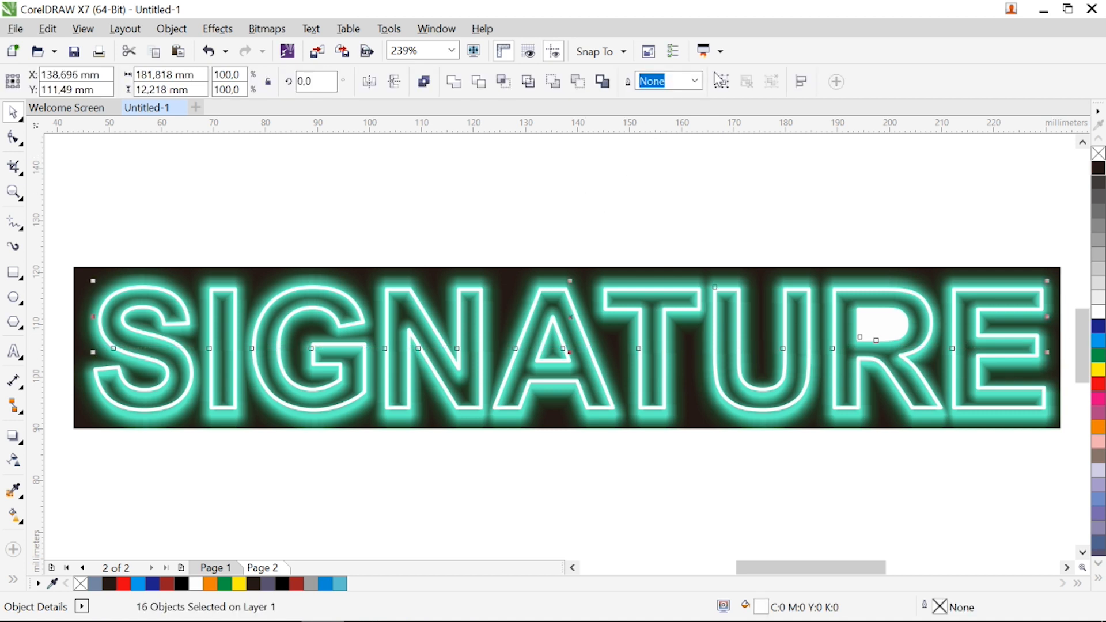
Apply a 1.5 pt black outline to the upper-half letter pieces and to the lower-half letter pieces
{"action": "left_click", "coordinate": [696, 81]}
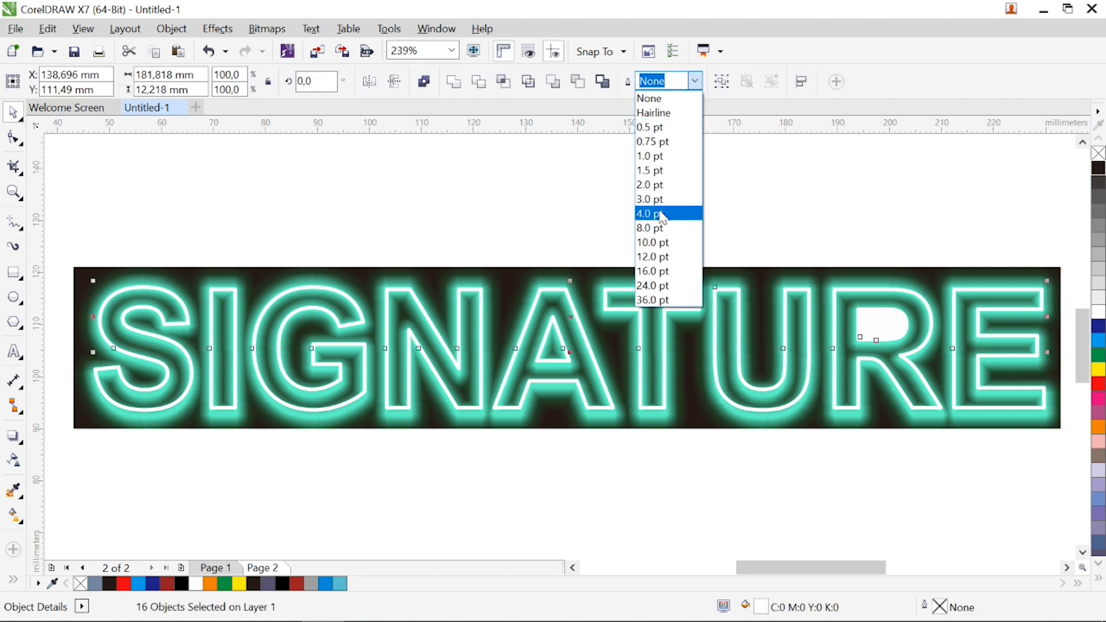
{"action": "left_click", "coordinate": [656, 170]}
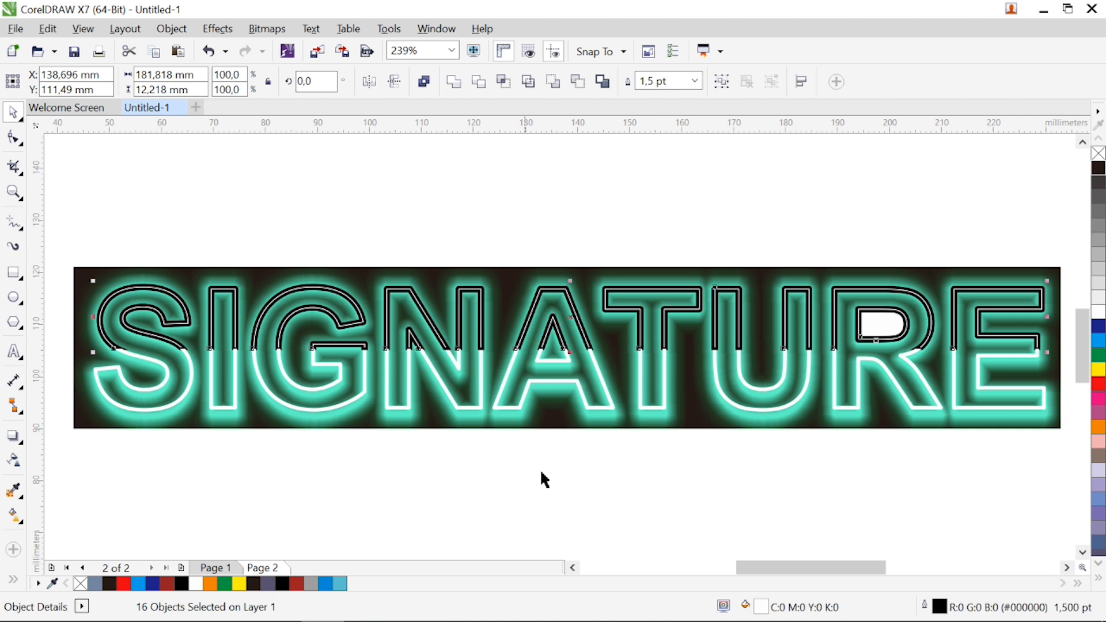
{"action": "left_click", "coordinate": [217, 444]}
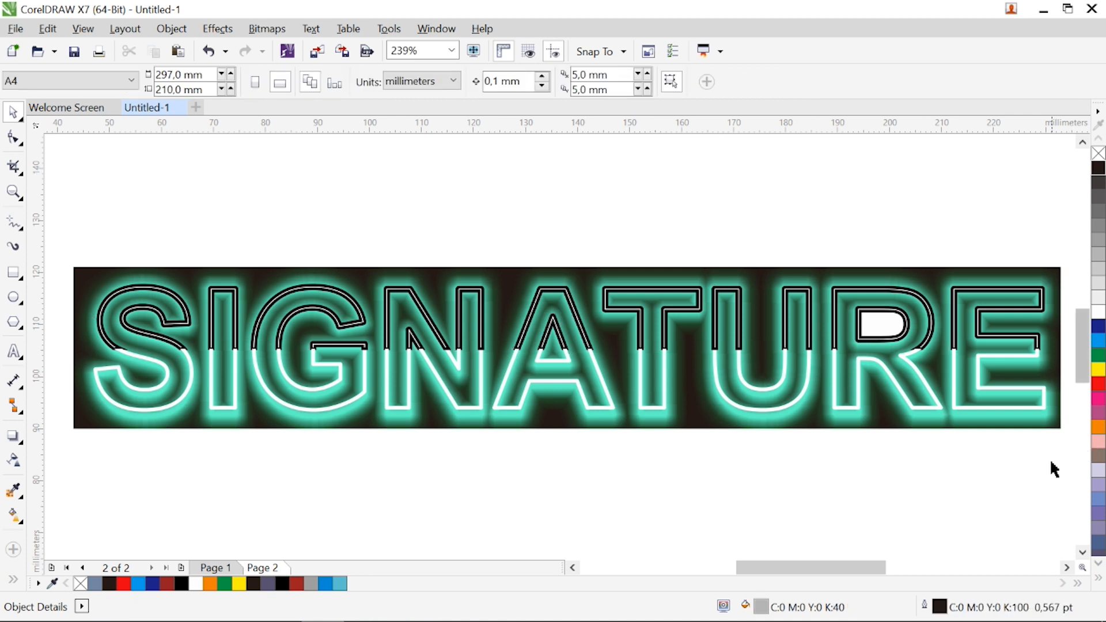
{"action": "left_click_drag", "start_coordinate": [1065, 456], "coordinate": [64, 351]}
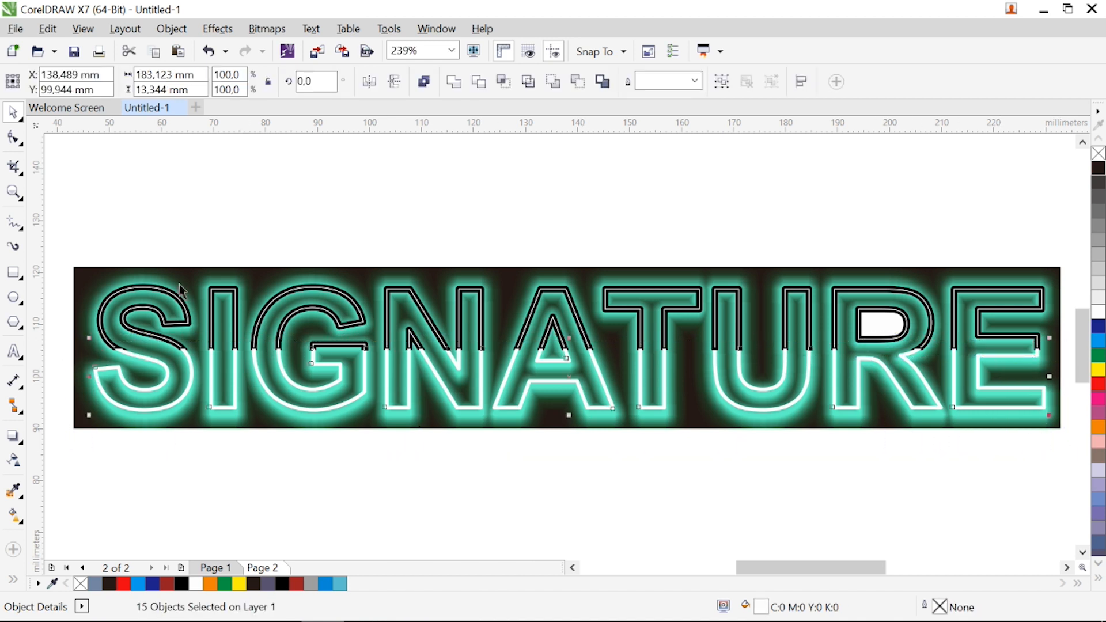
{"action": "left_click", "coordinate": [696, 81]}
{"action": "left_click", "coordinate": [649, 172]}
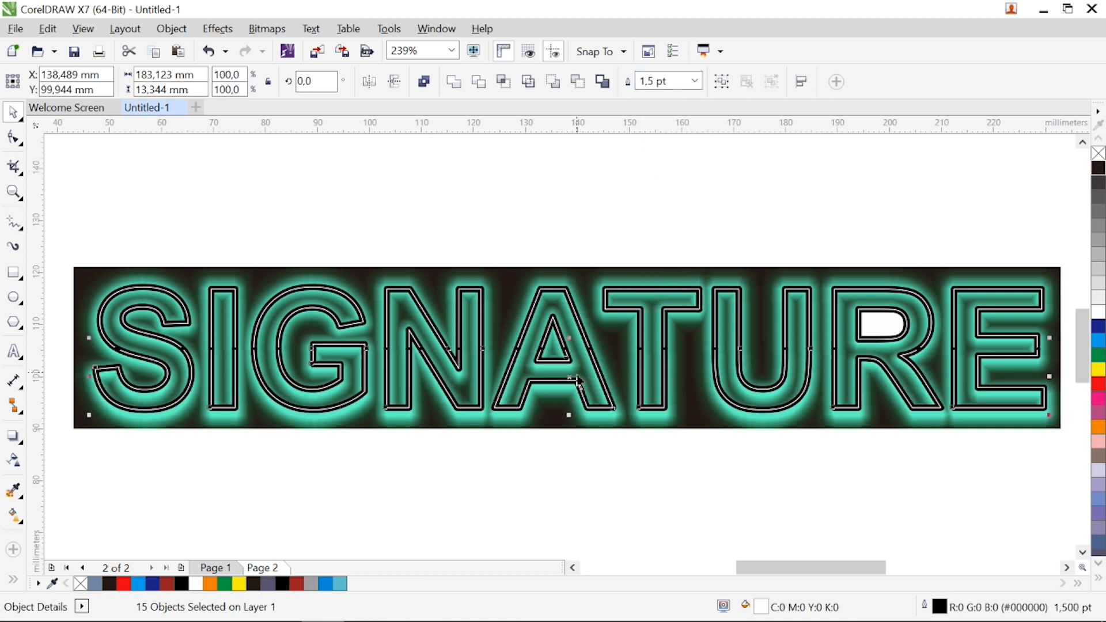
Move the lower-half letter pieces down about 2.2 mm and the upper-half pieces up about 2.4 mm
{"action": "left_click_drag", "start_coordinate": [577, 383], "coordinate": [576, 396]}
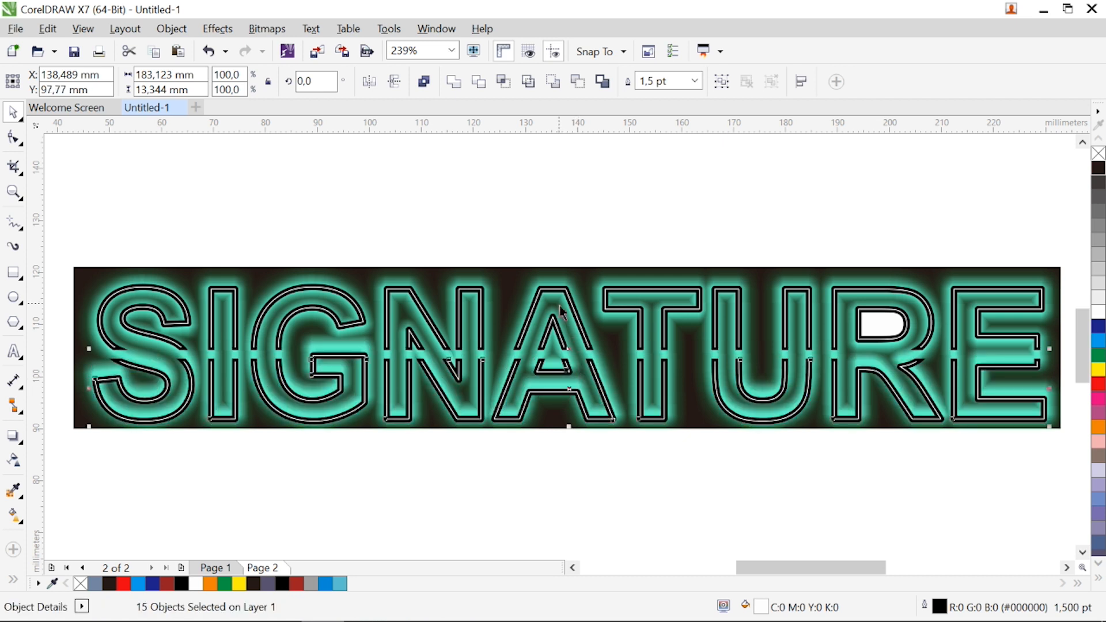
{"action": "key", "text": "F10"}
{"action": "left_click_drag", "start_coordinate": [54, 249], "coordinate": [963, 365]}
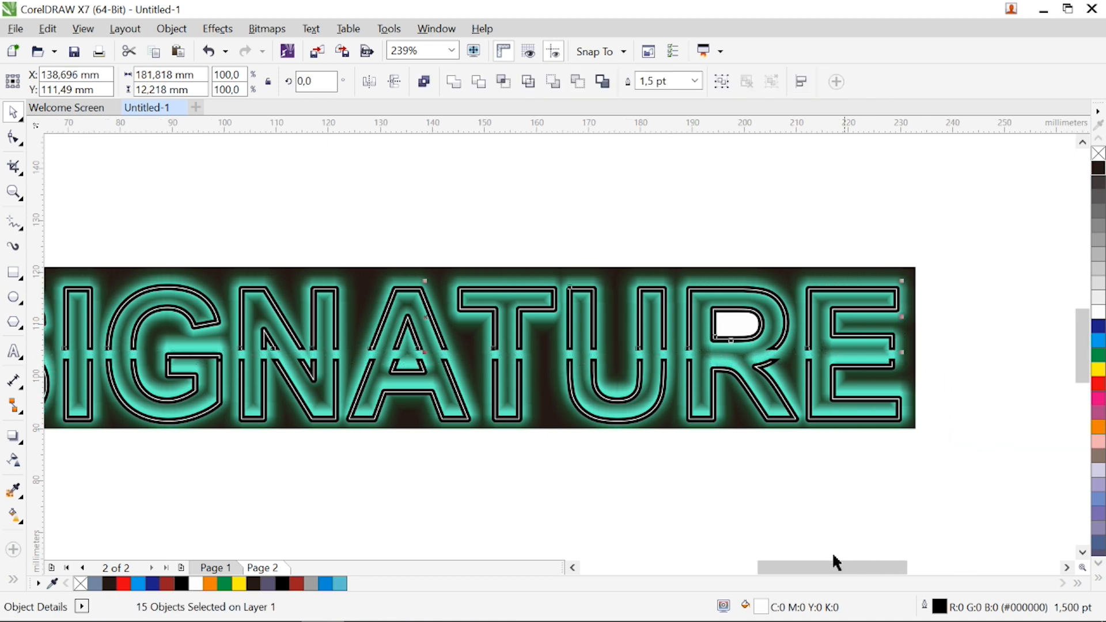
{"action": "mouse_move", "coordinate": [808, 567]}
{"action": "left_mouse_down"}
{"action": "mouse_move", "coordinate": [780, 570]}
{"action": "mouse_move", "coordinate": [789, 570]}
{"action": "left_mouse_up"}
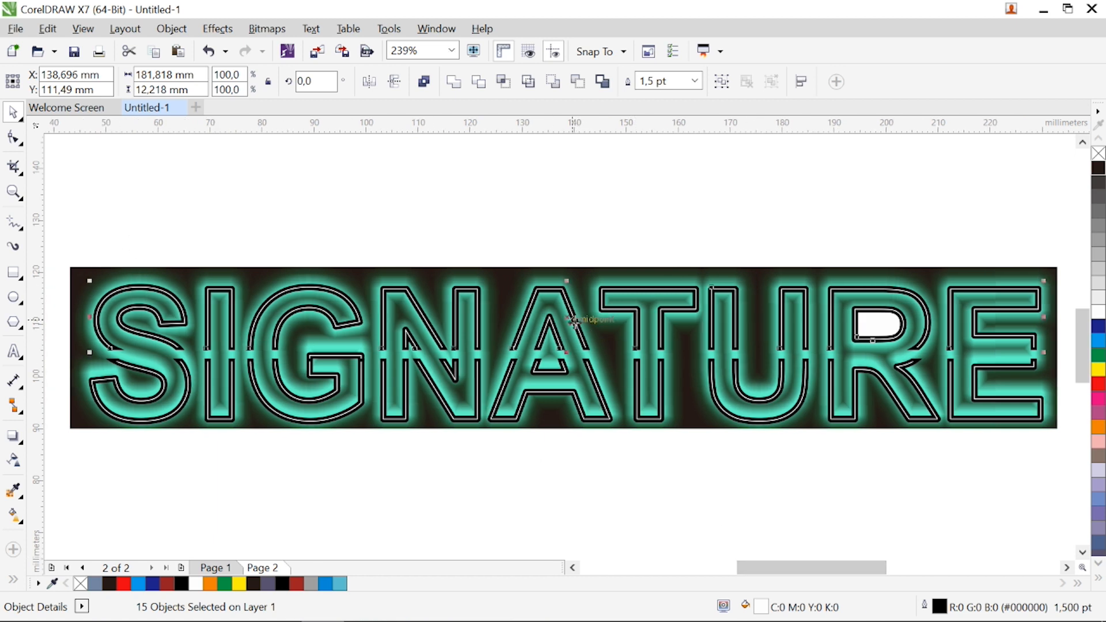
{"action": "left_click_drag", "start_coordinate": [574, 321], "coordinate": [572, 308]}
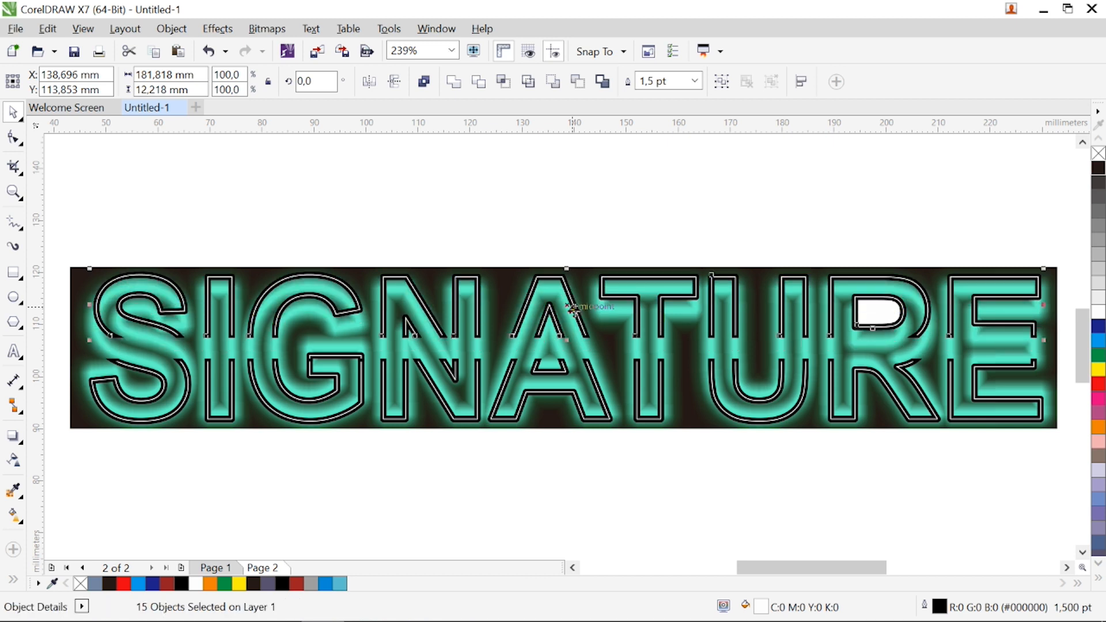
Combine the upper-half letter pieces into a single curve and fill it with red
{"action": "left_click", "coordinate": [424, 81]}
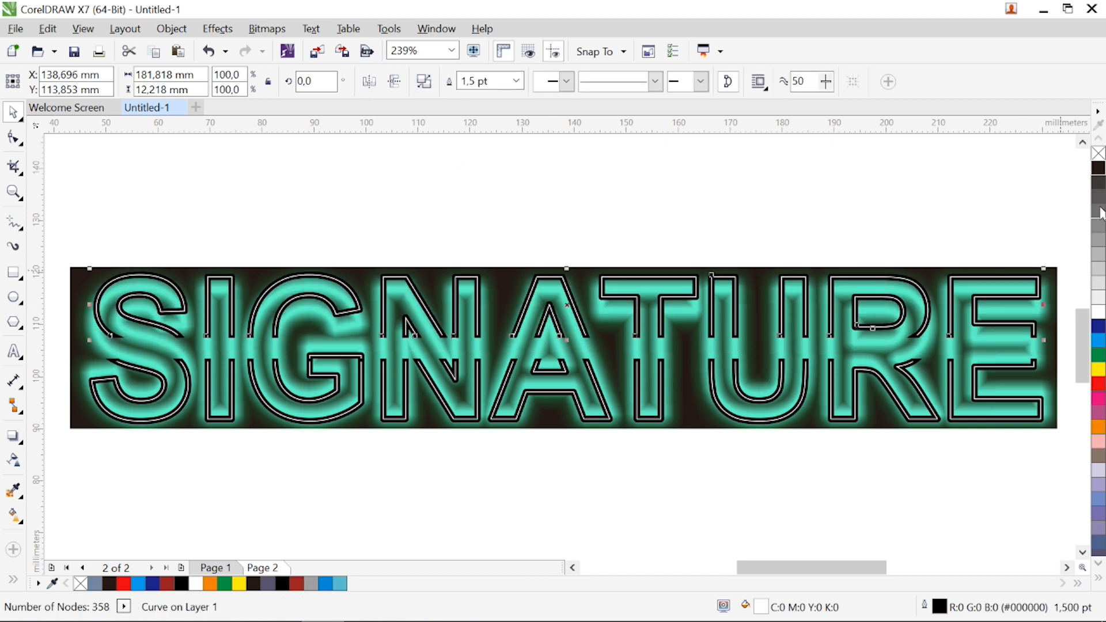
{"action": "left_click", "coordinate": [1099, 154]}
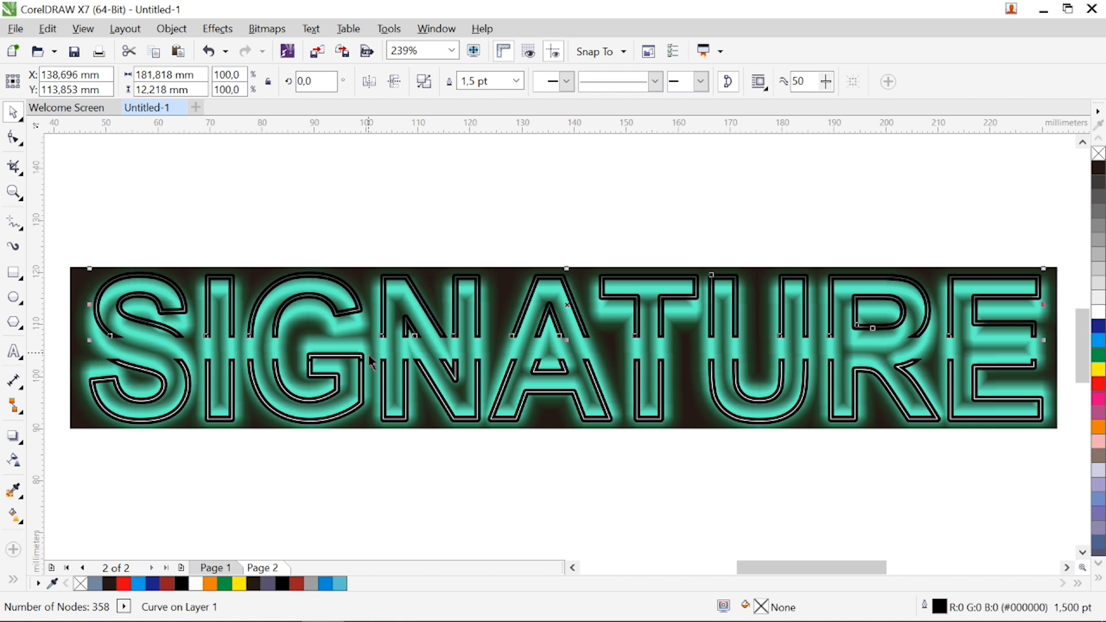
{"action": "key", "text": "ctrl+z"}
{"action": "left_click", "coordinate": [1099, 369]}
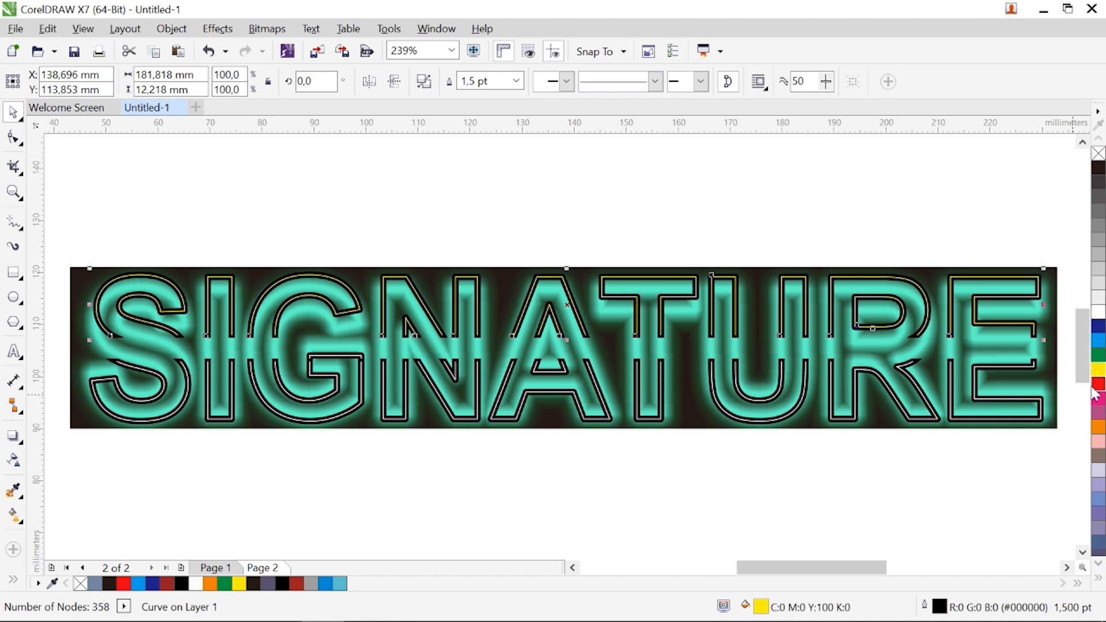
{"action": "left_click", "coordinate": [1097, 385]}
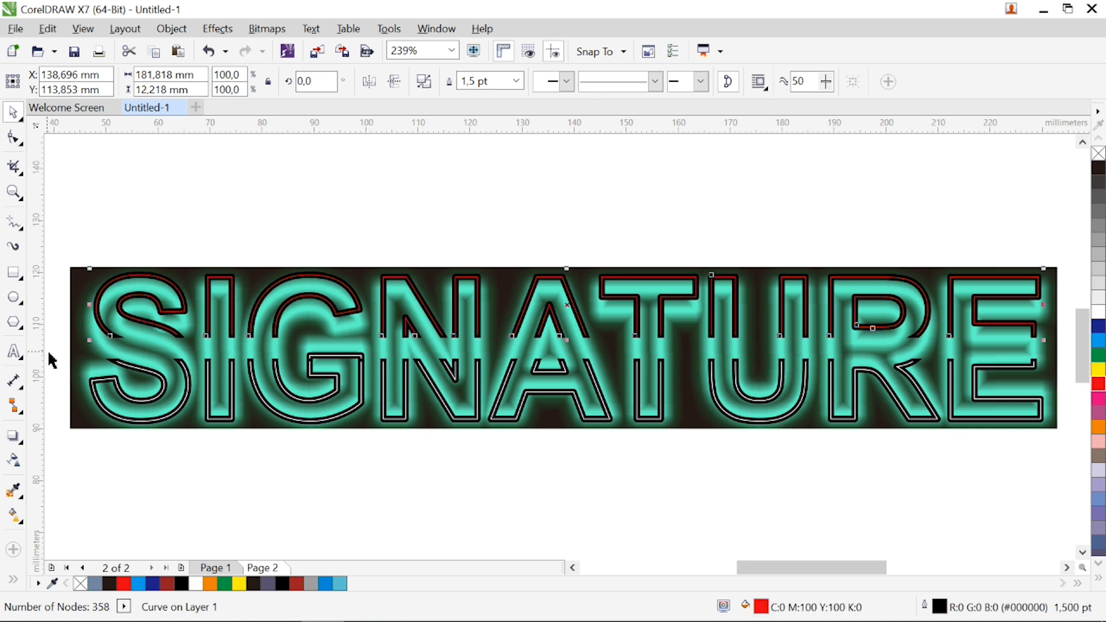
Fill all the lower-half letter pieces with yellow and clear the selection
{"action": "left_click_drag", "start_coordinate": [59, 348], "coordinate": [1063, 433]}
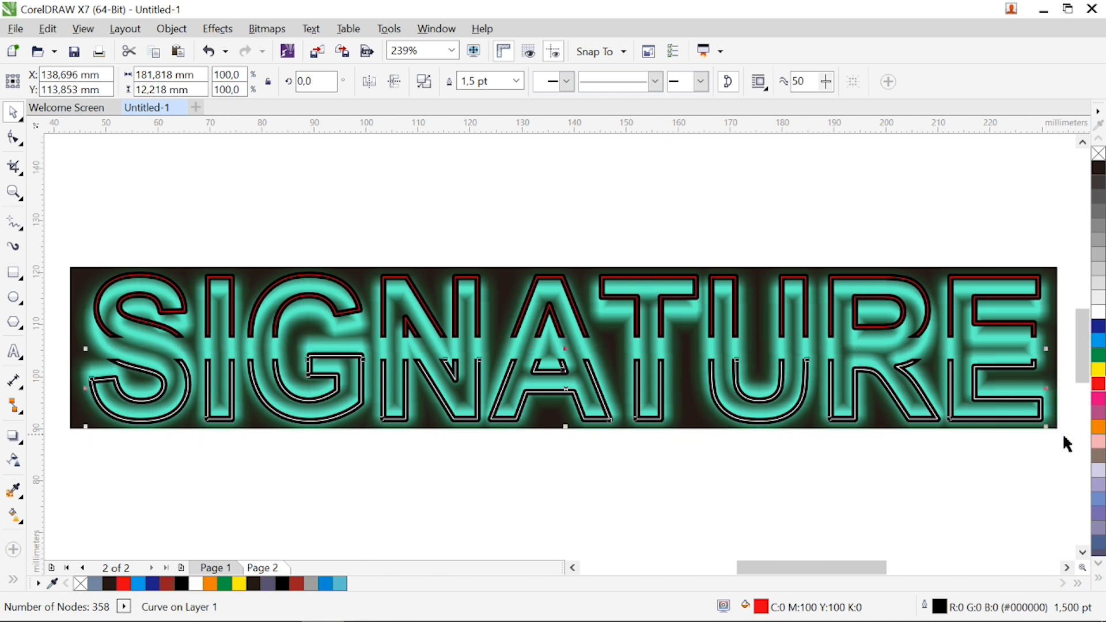
{"action": "left_click", "coordinate": [1100, 372]}
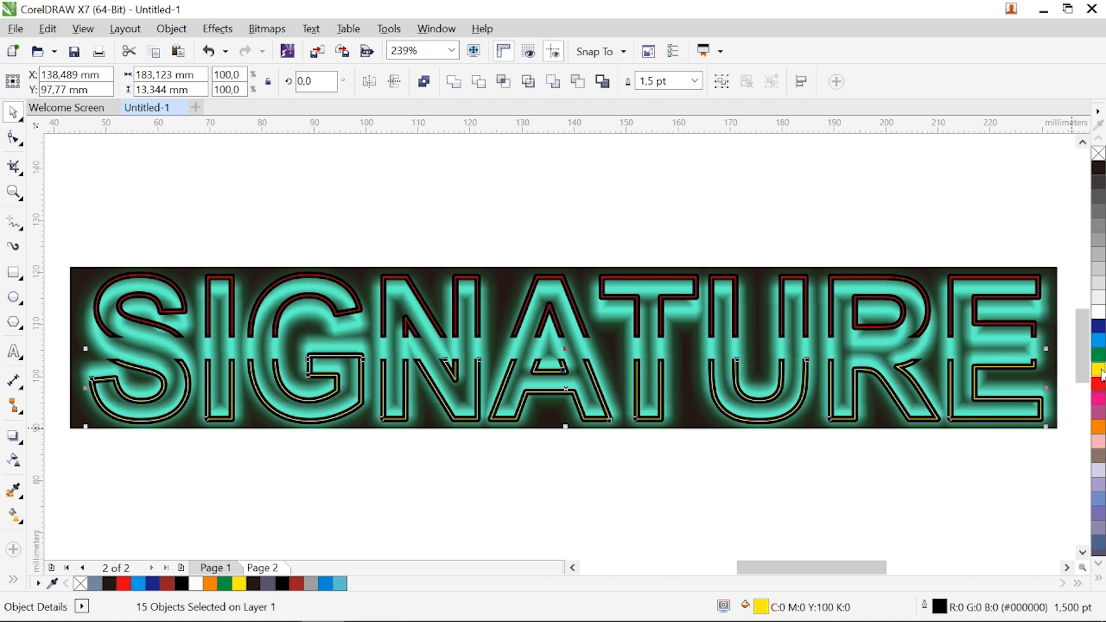
{"action": "key", "text": "Escape"}
Add a 24 pt Arial text line below the black rectangle reading DESIGN BY followed by the designer's name
{"action": "left_click", "coordinate": [13, 352]}
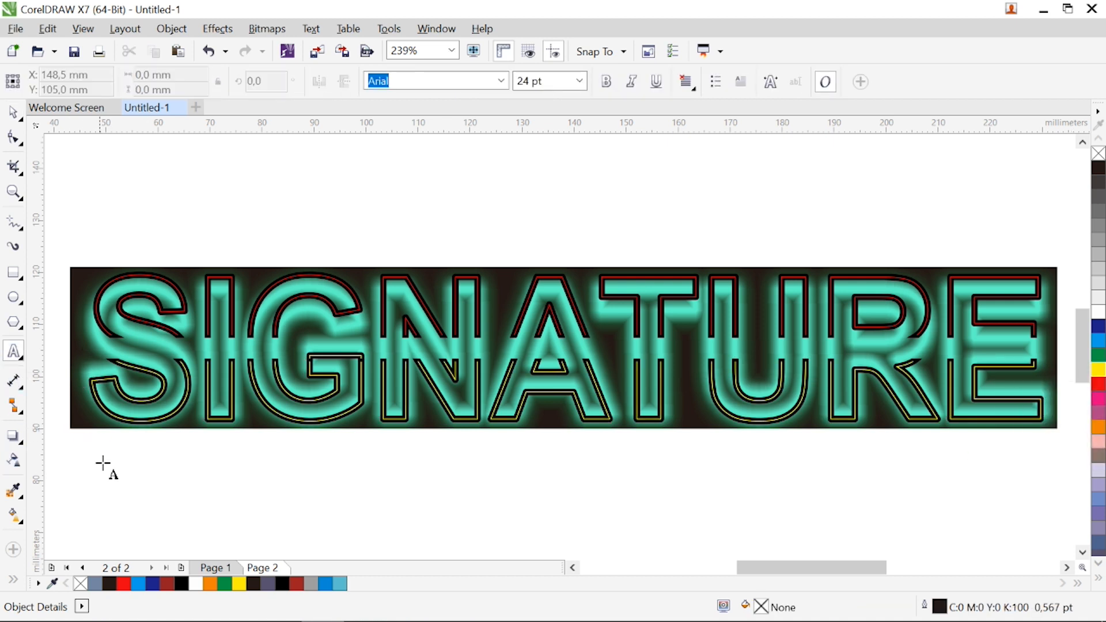
{"action": "left_click", "coordinate": [579, 81]}
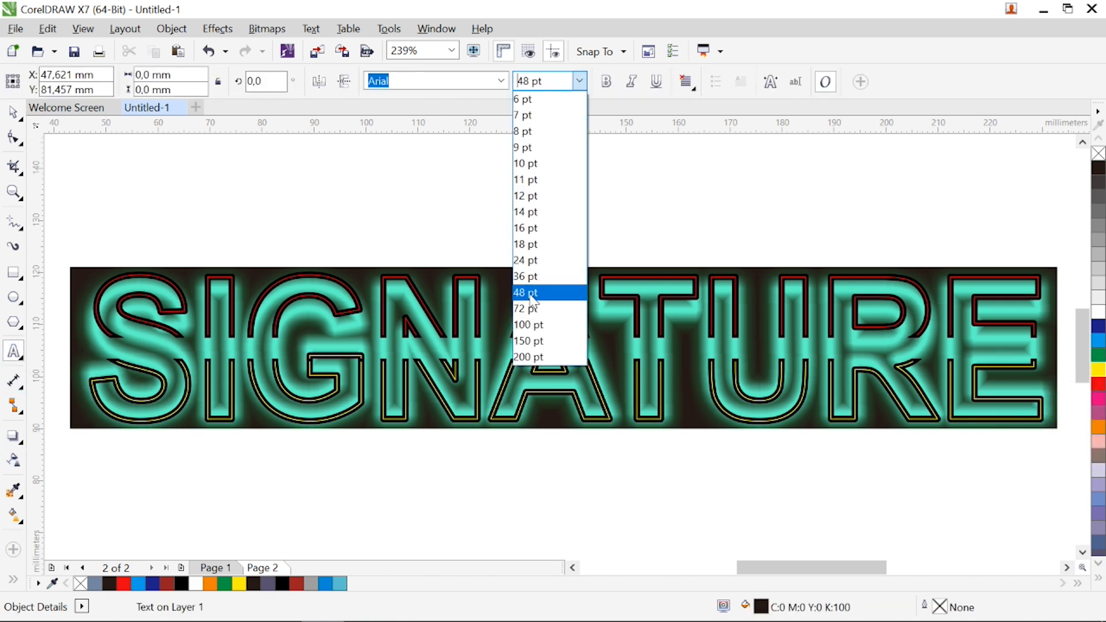
{"action": "left_click", "coordinate": [530, 262]}
{"action": "type", "text": "DESI"}
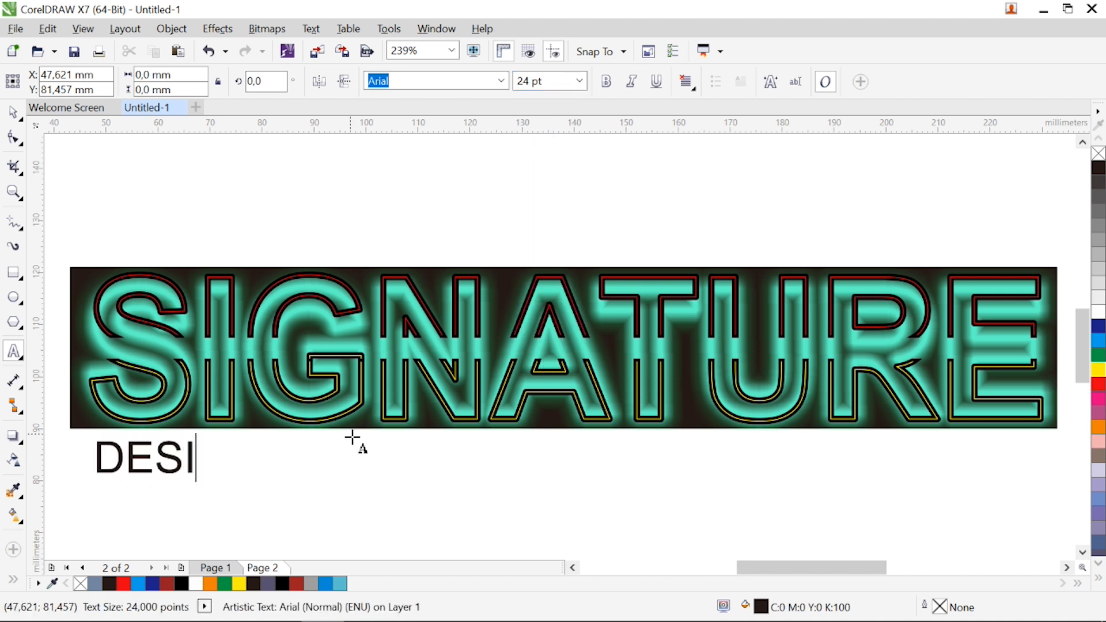
{"action": "type", "text": "GN B"}
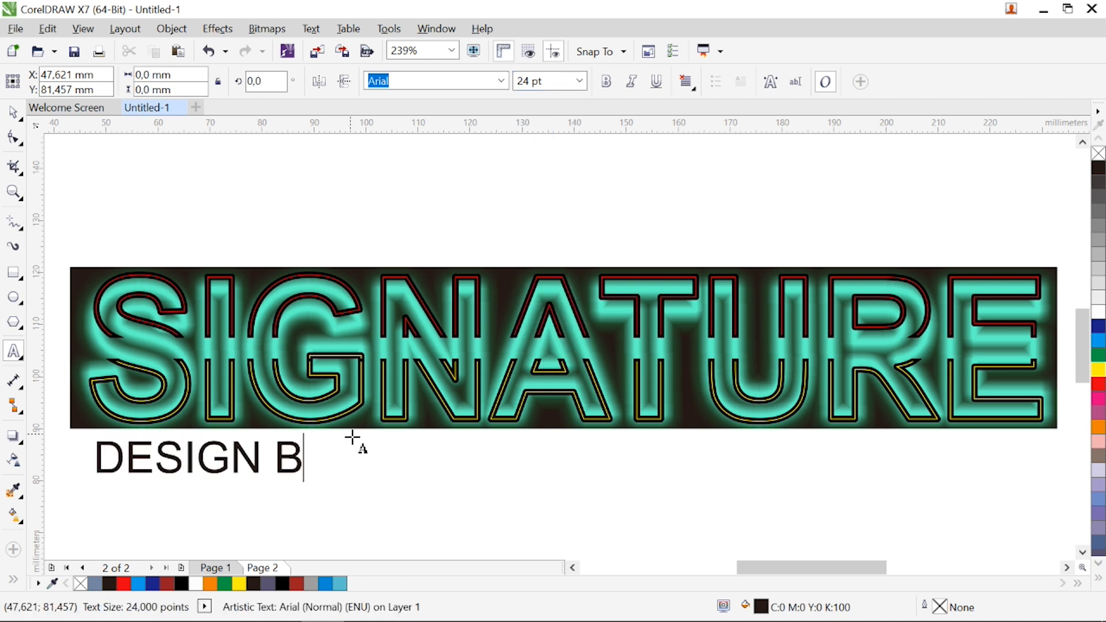
{"action": "type", "text": "Y JALAL RAKSA"}
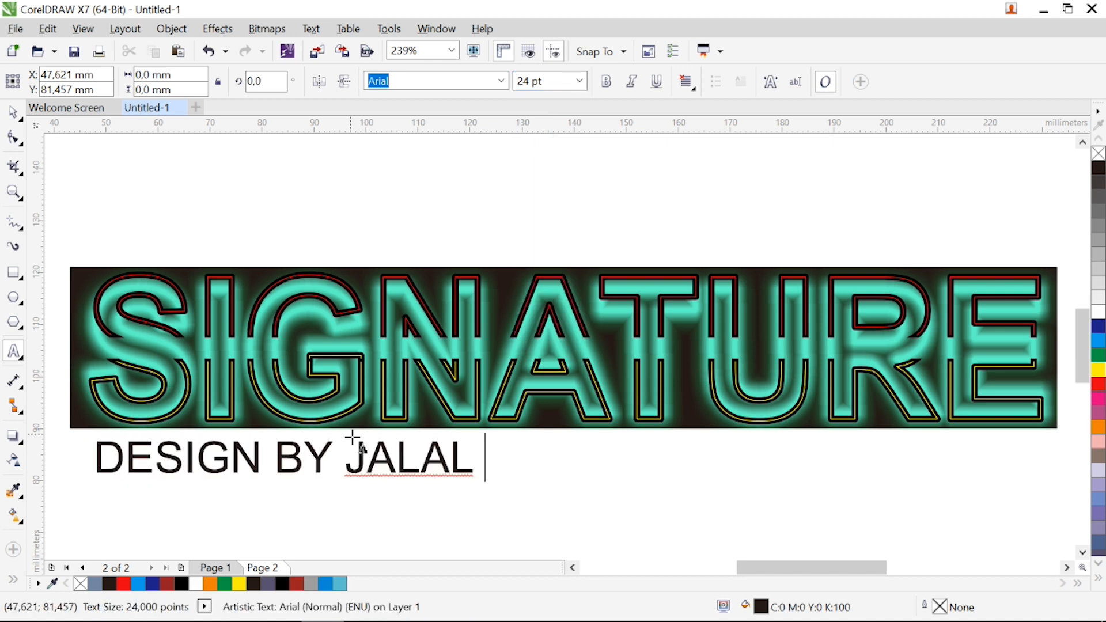
{"action": "key", "text": "ctrl+space"}
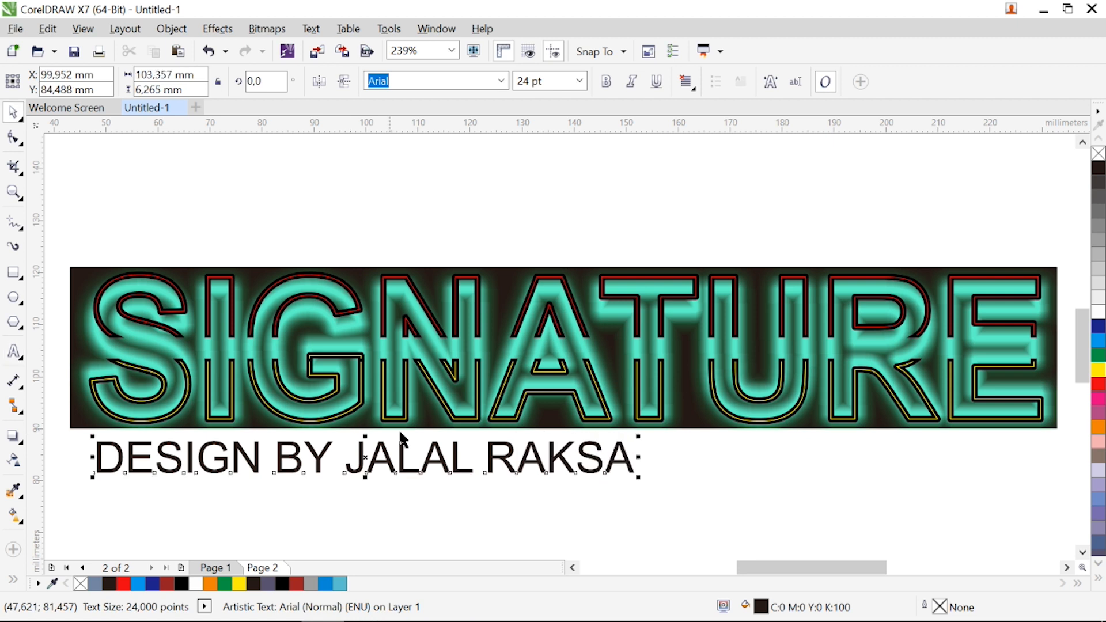
Centre the credit line horizontally under the neon SIGNATURE artwork and clear the selection
{"action": "left_click", "coordinate": [586, 274], "text": "shift"}
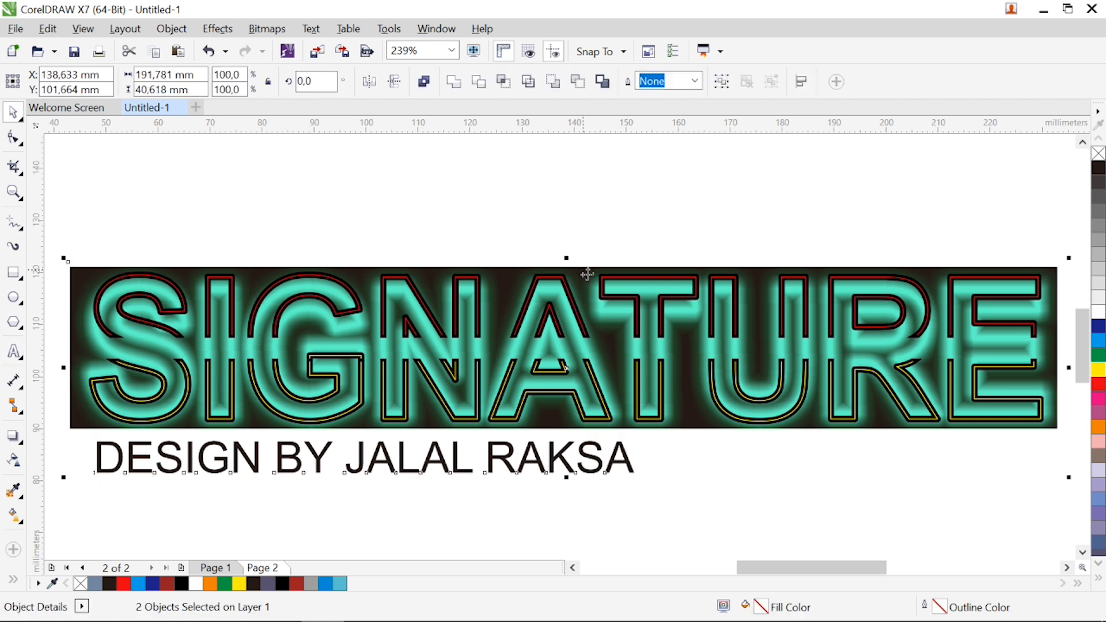
{"action": "key", "text": "c"}
{"action": "left_click", "coordinate": [648, 231]}
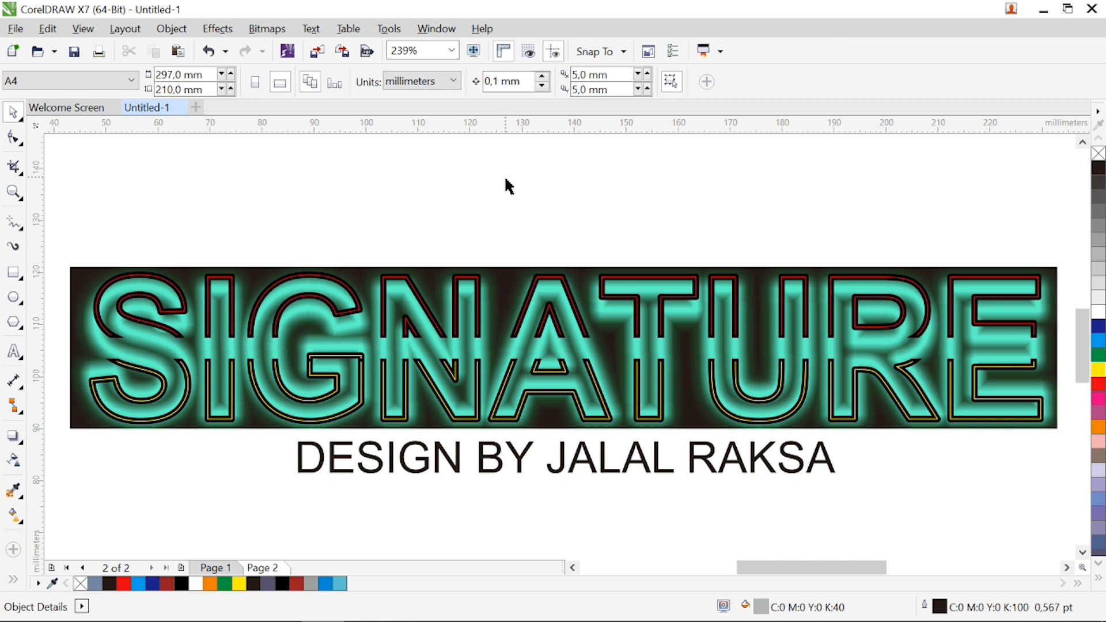